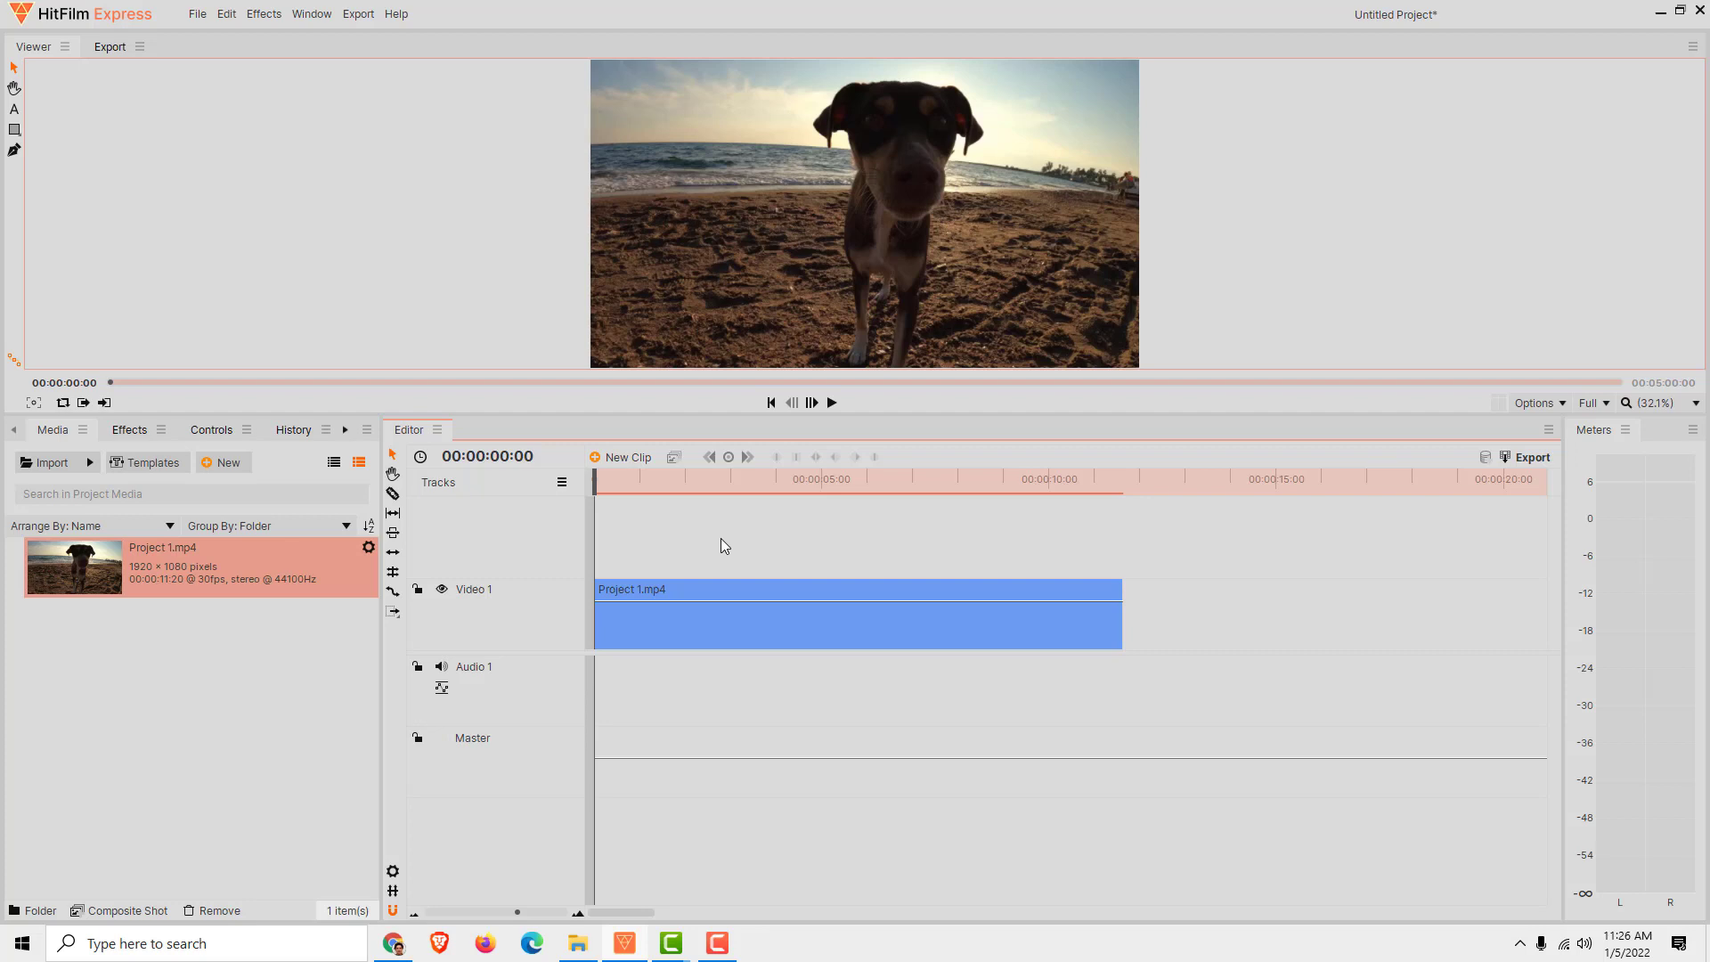
Import 'Away - Patrick Patrikios.mp3' from Libraries > Music into the media bin
left_click(44, 462)
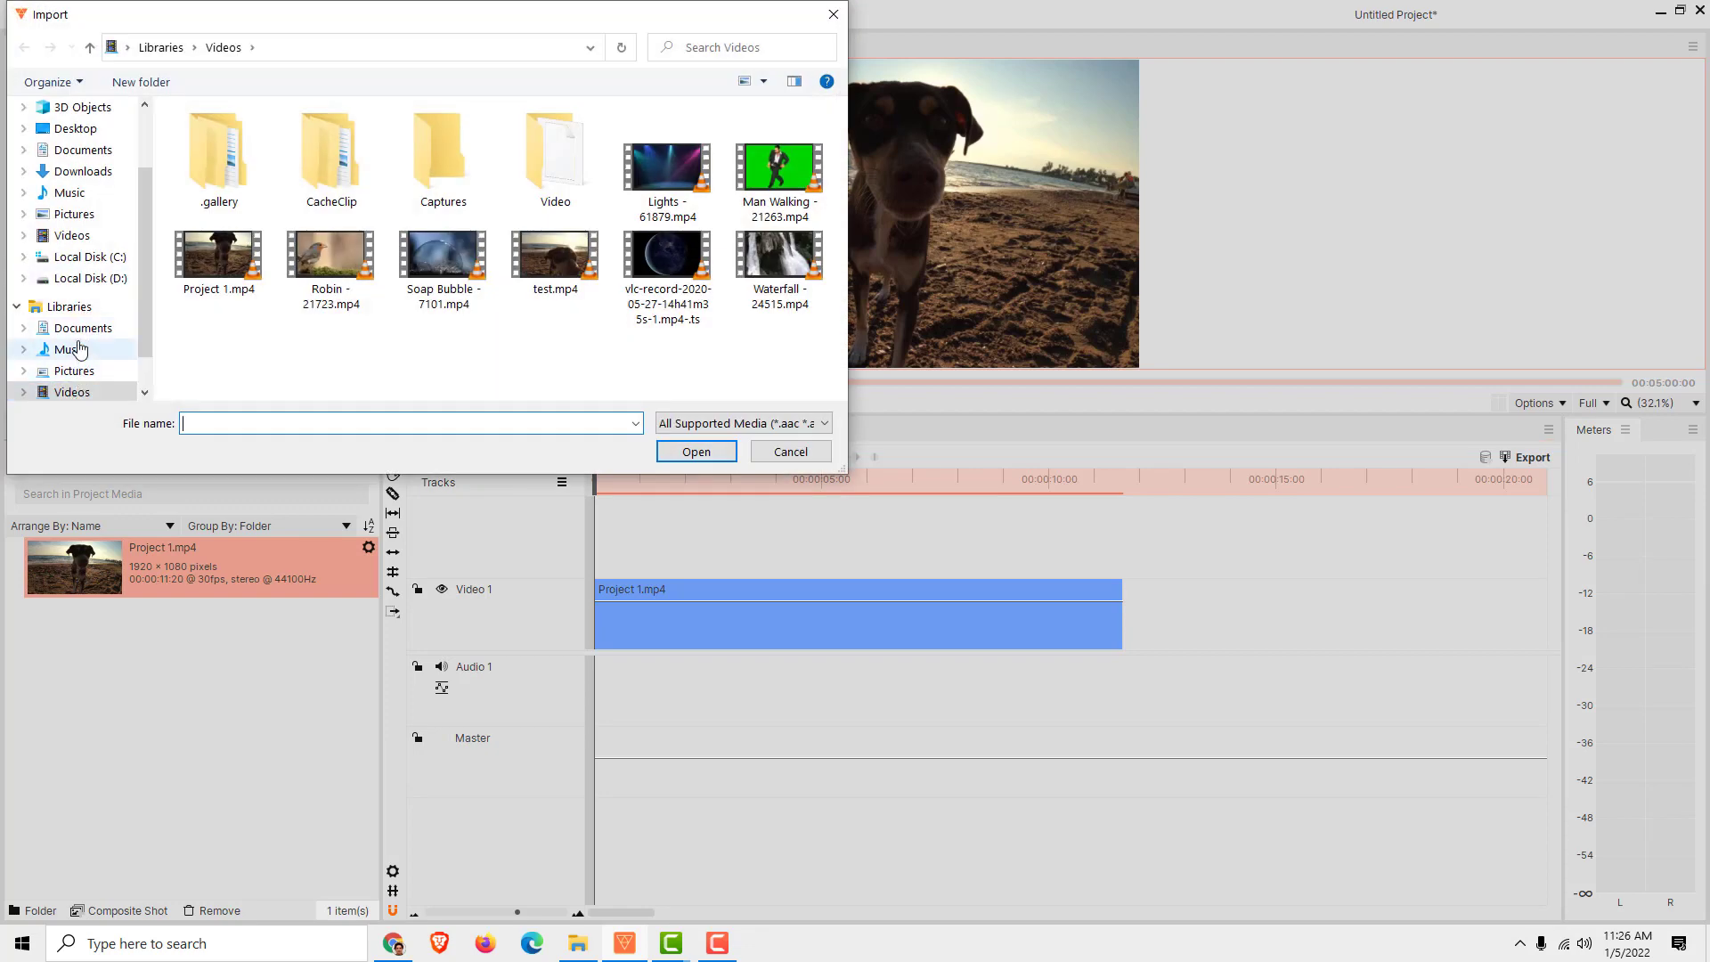
left_click(69, 348)
left_click(207, 216)
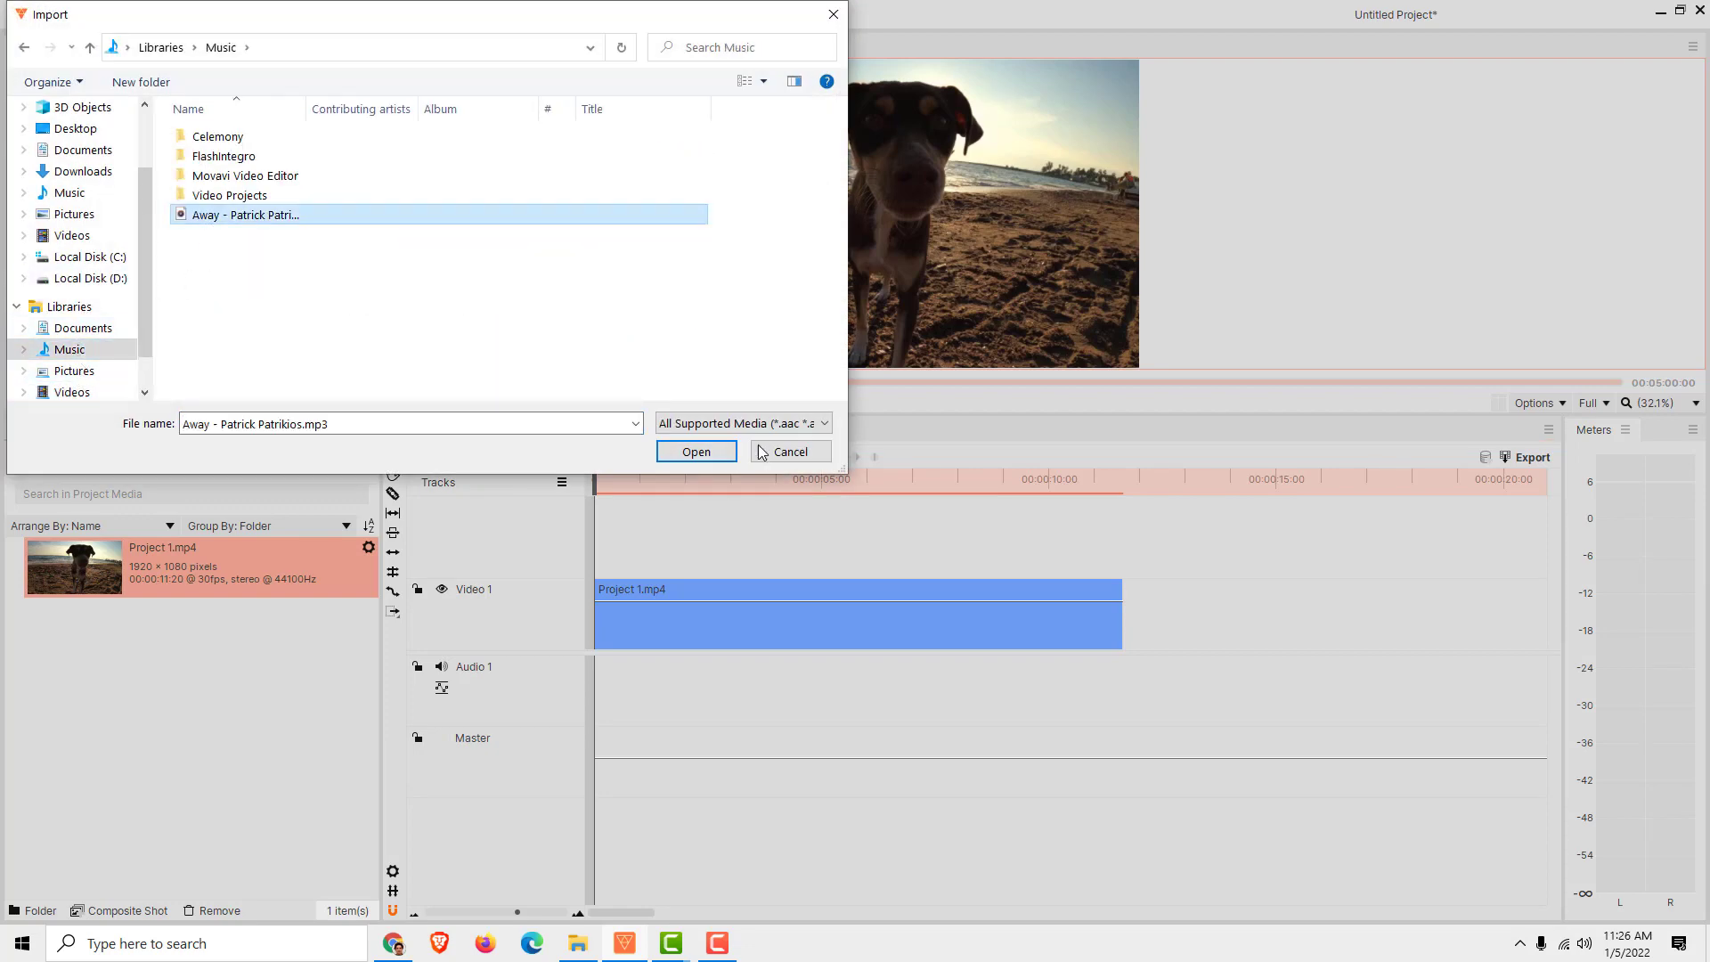
left_click(696, 450)
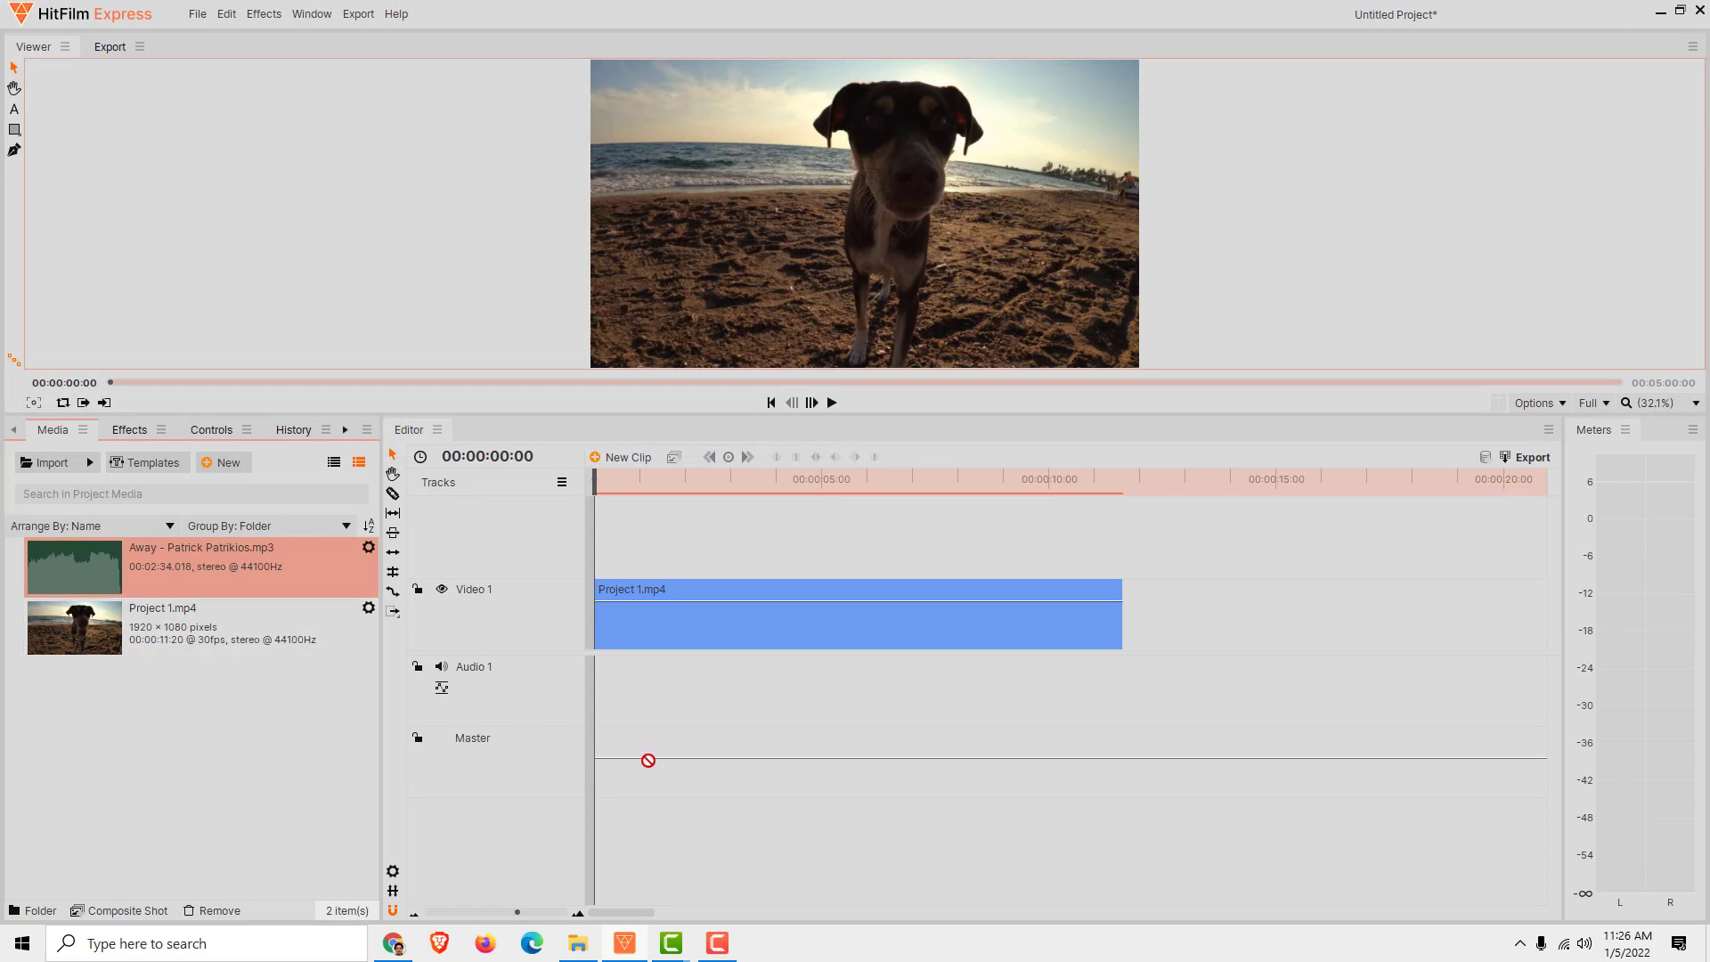
Place the Away music on the Audio 1 track beneath the beach dog clip
left_click_drag(54, 572, 601, 676)
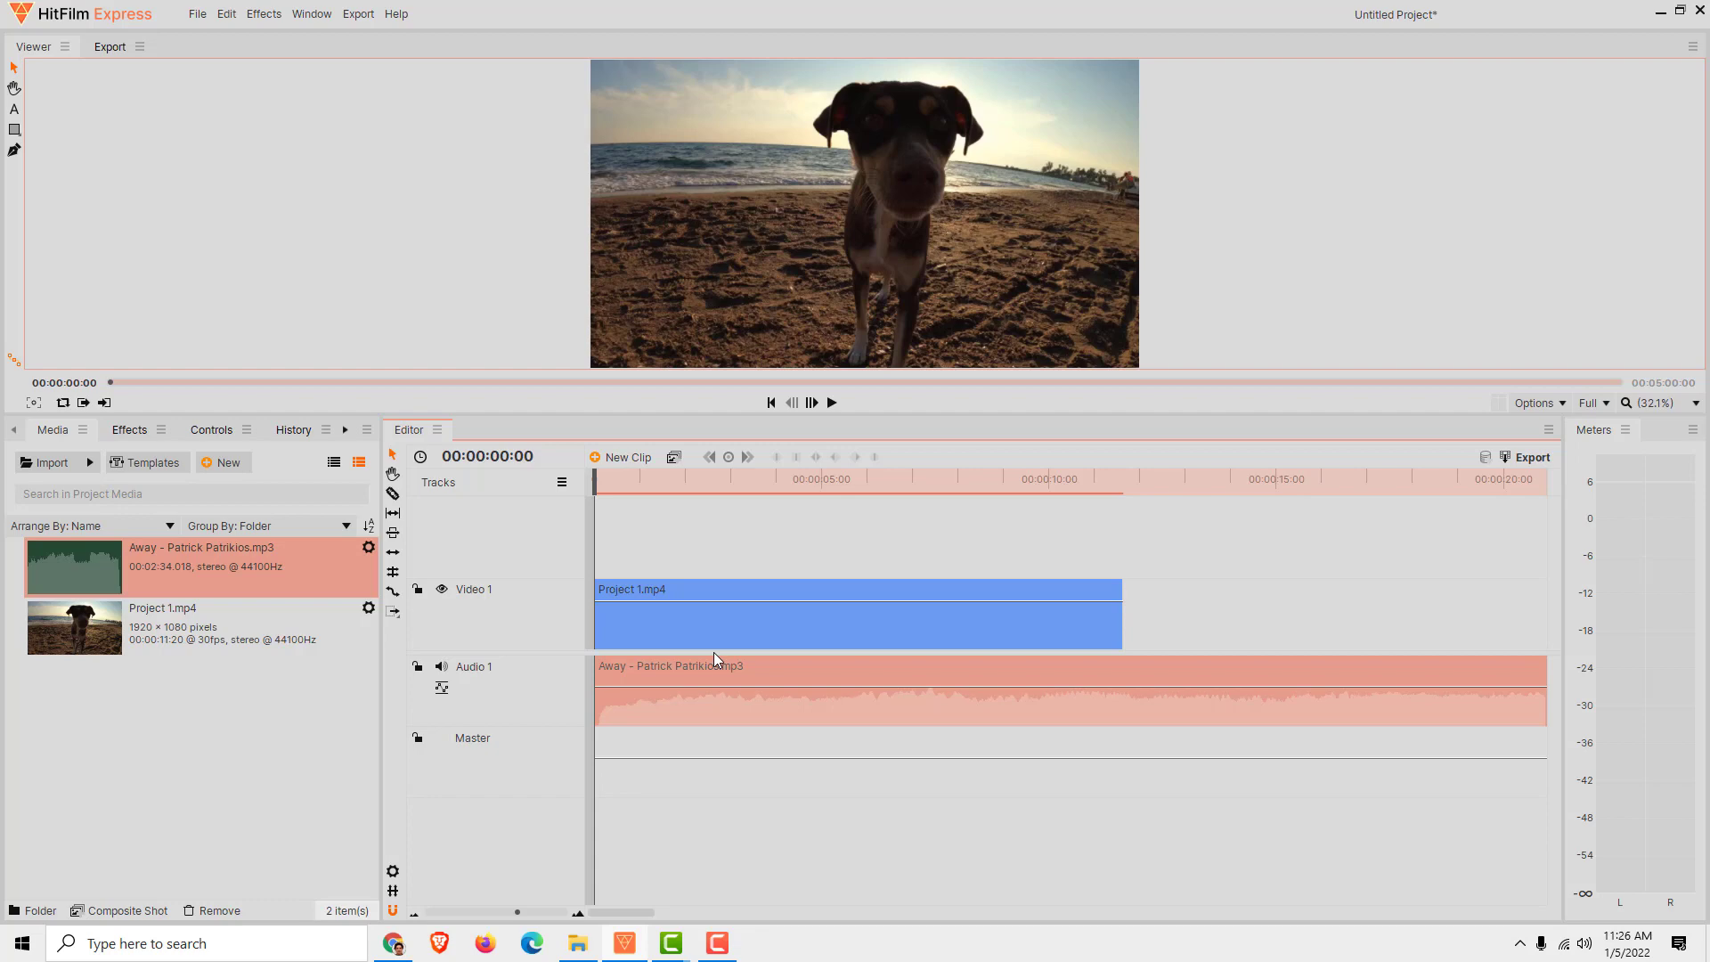
left_click(634, 639)
left_click(805, 713)
Slice the music at the video's end and delete the leftover piece
left_click_drag(598, 474, 1127, 463)
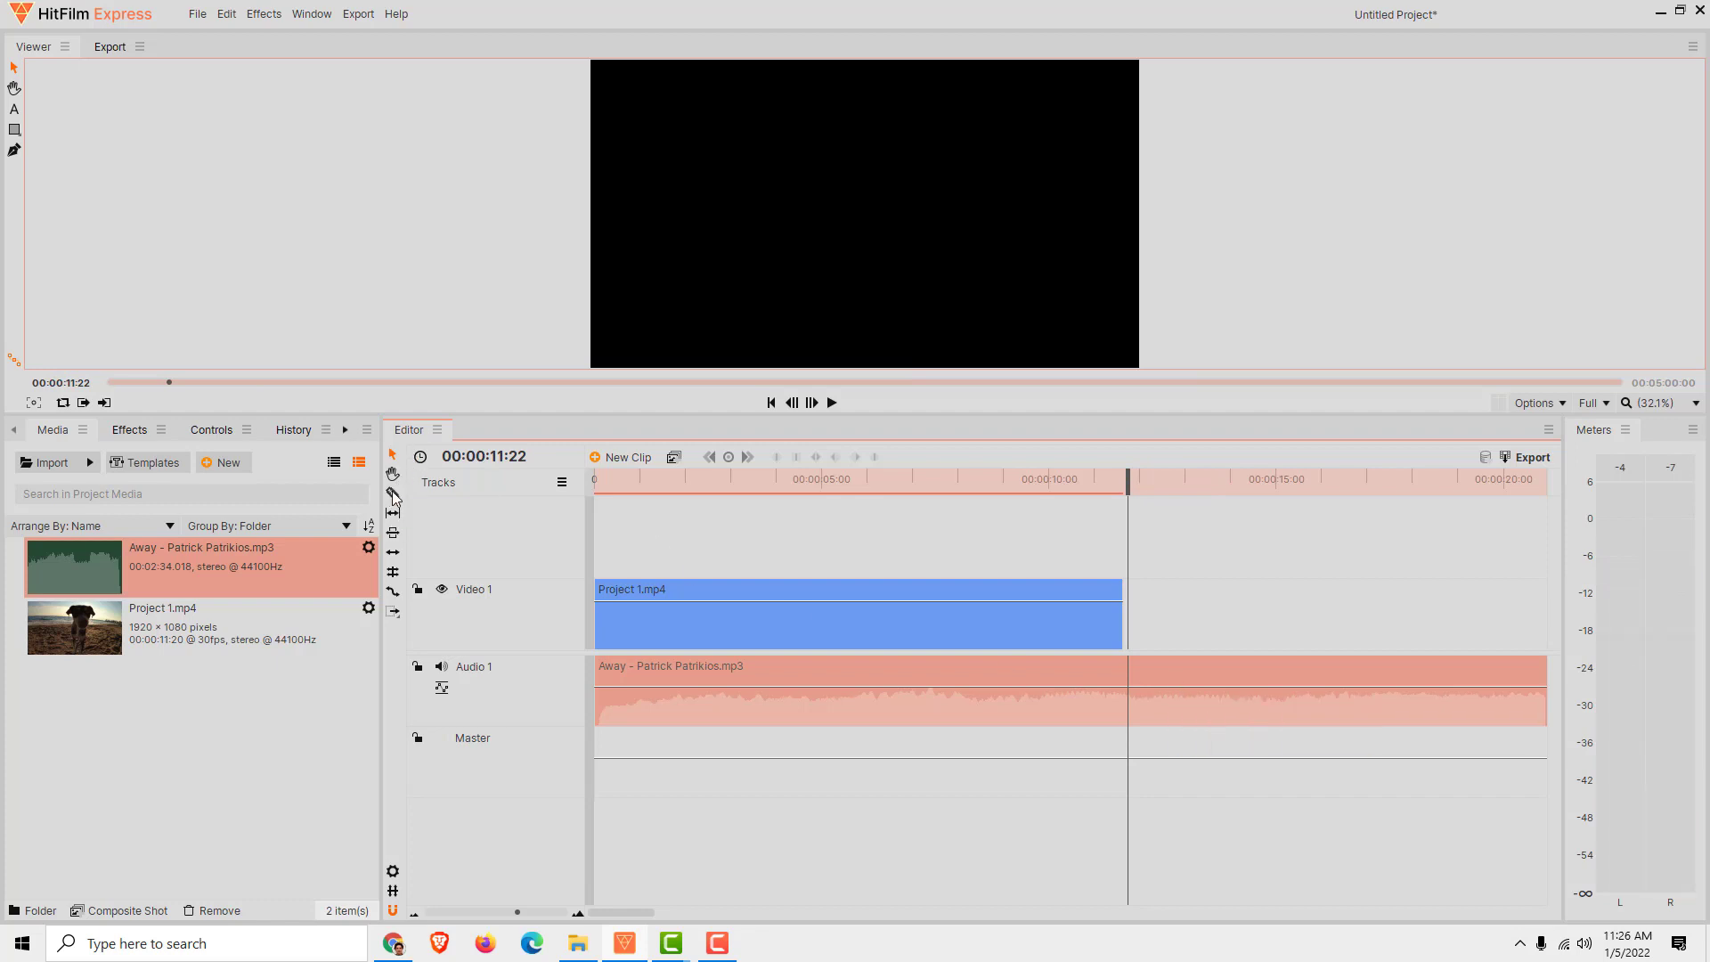
left_click(1132, 690)
left_click(395, 456)
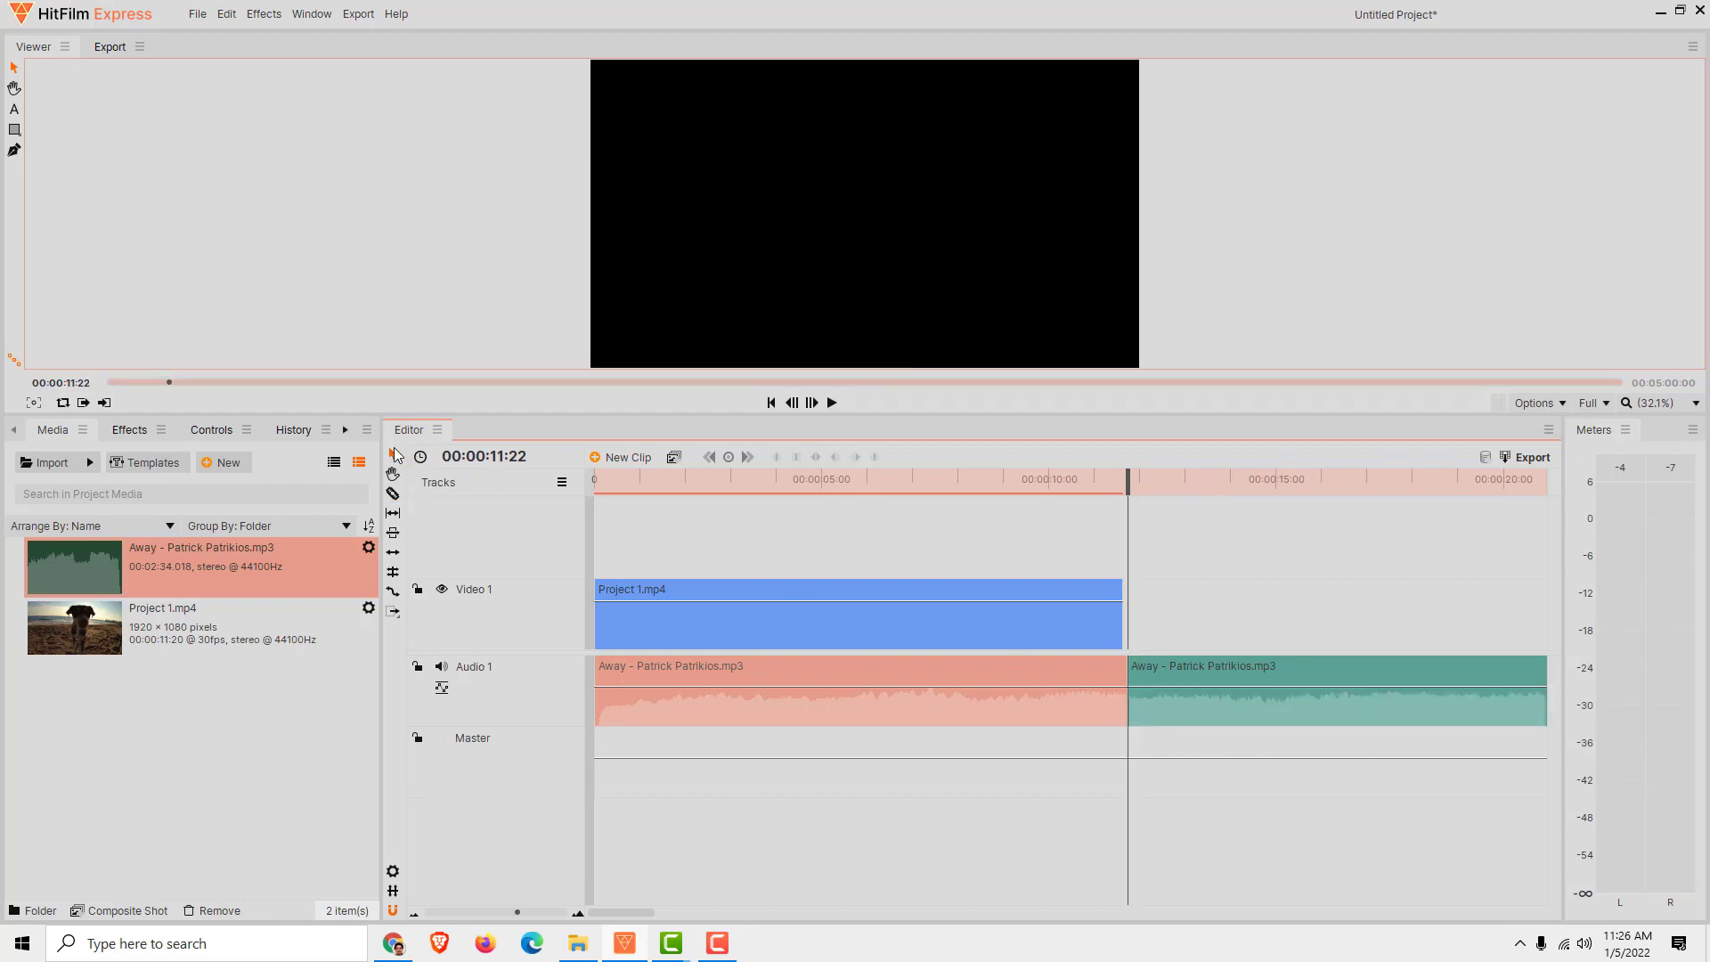
left_click(1280, 700)
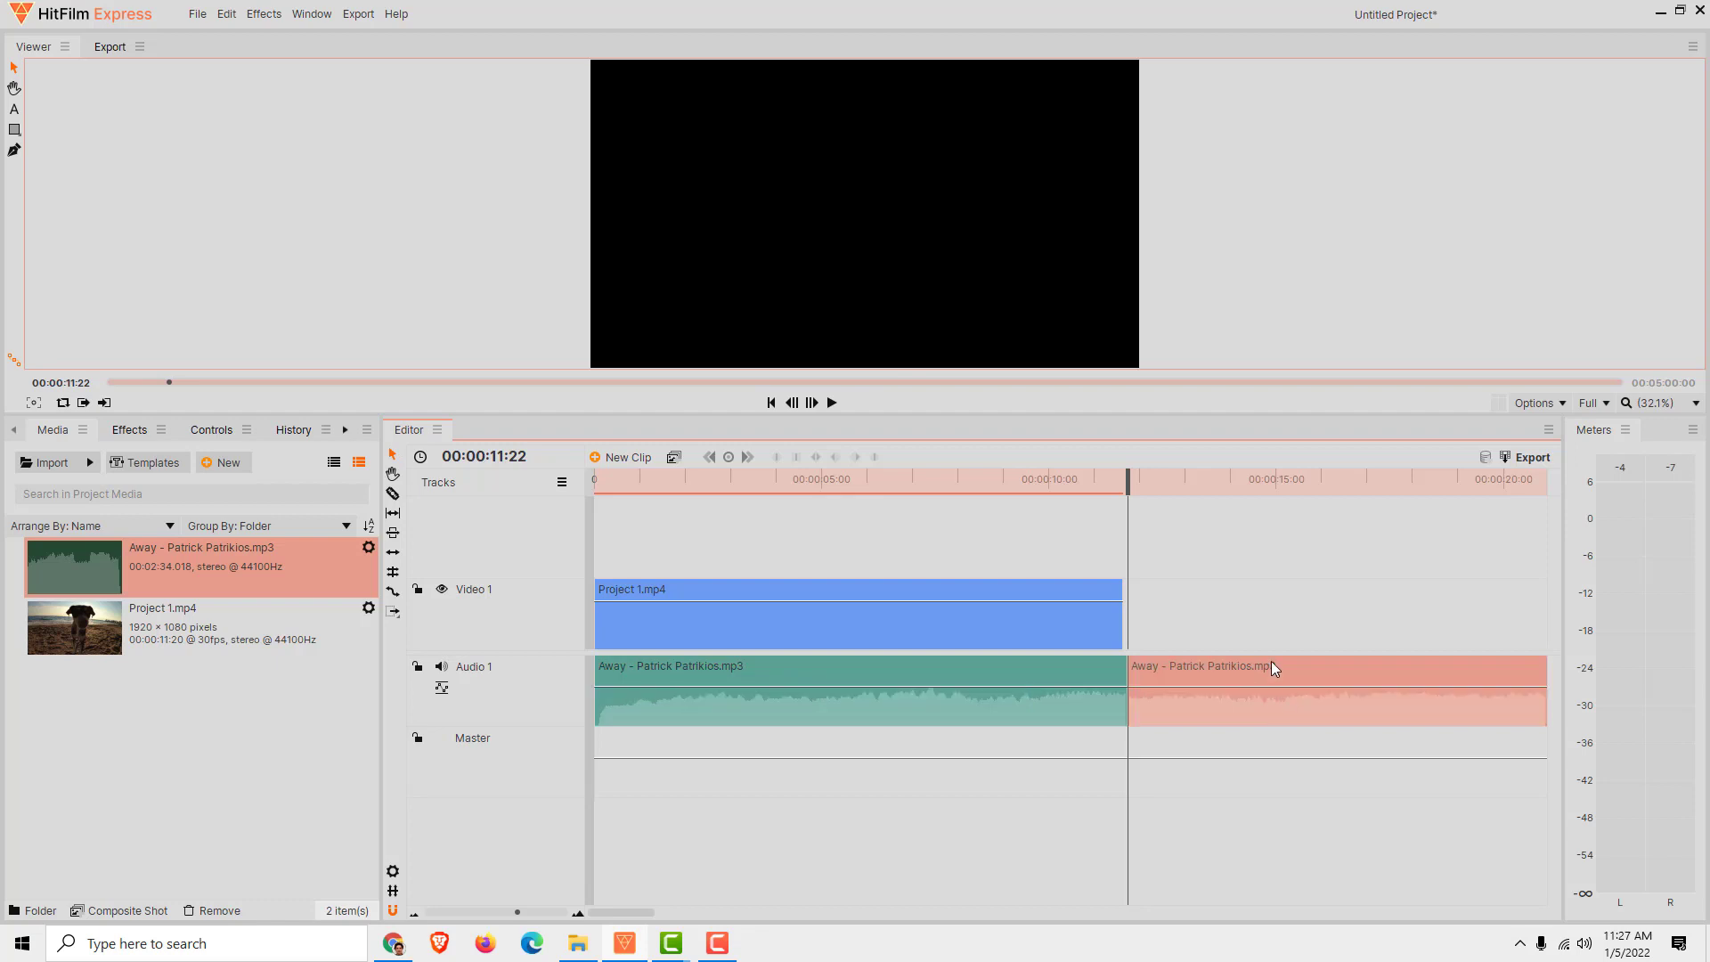
key("Delete")
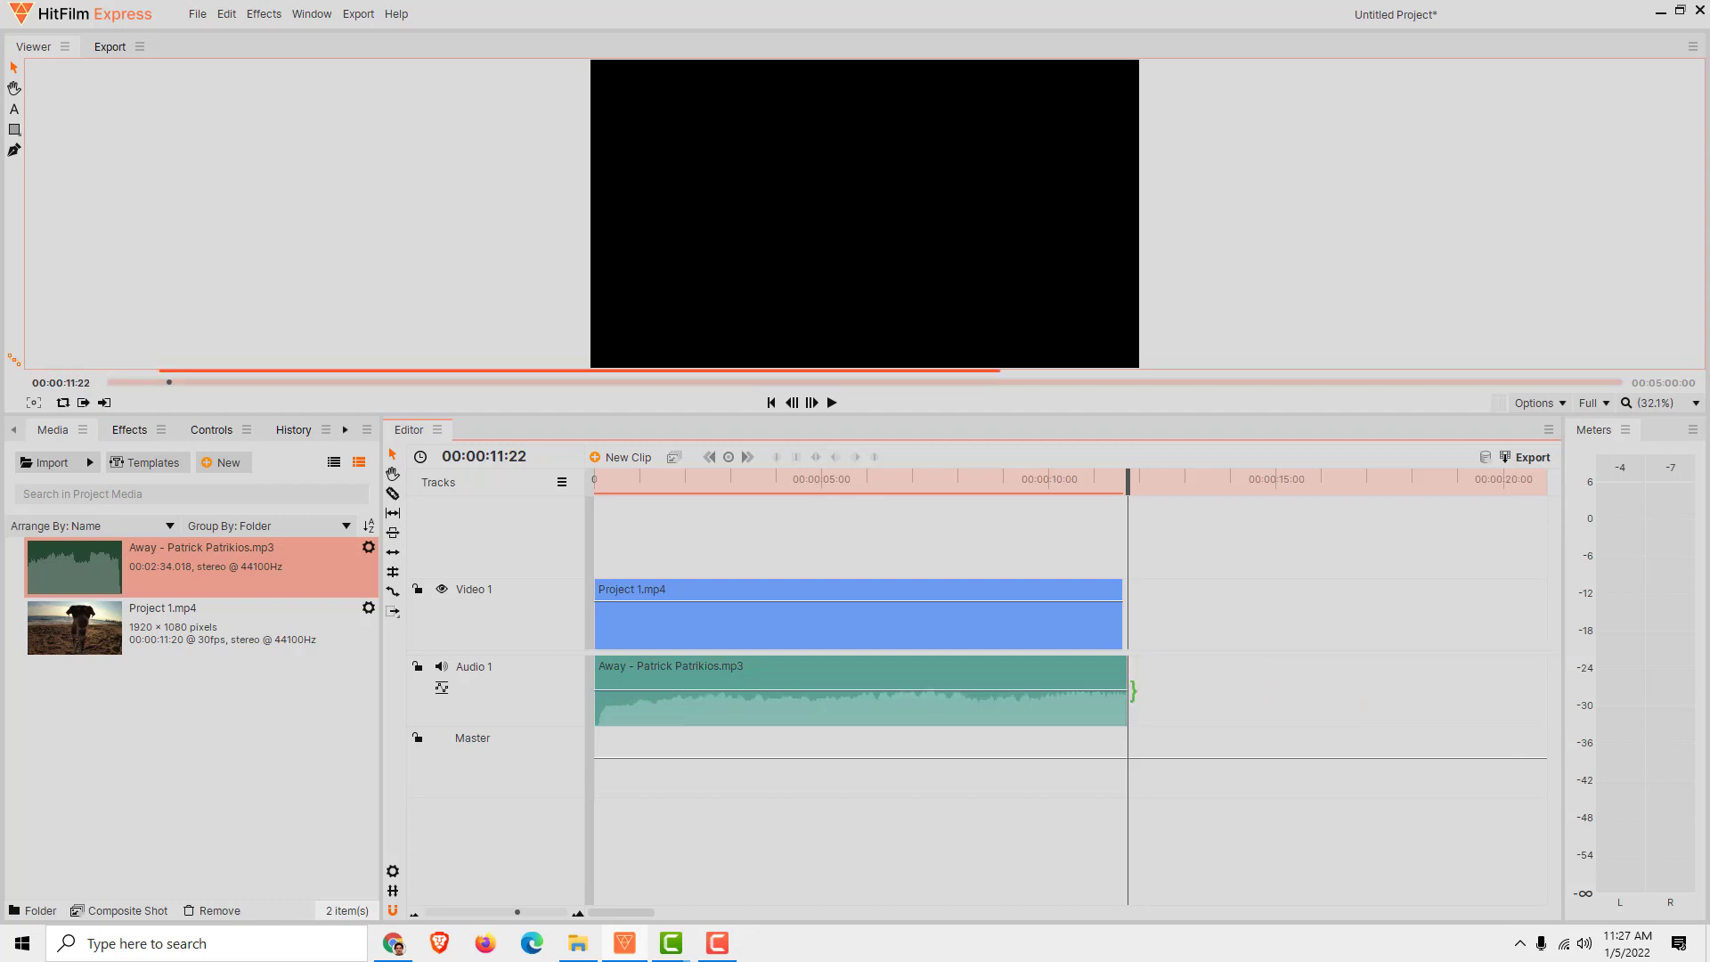
Lower the music clip's level line to about -10.67 and try trimming its start
mouse_move(1165, 688)
left_mouse_down()
mouse_move(1023, 700)
mouse_move(1119, 698)
left_mouse_up()
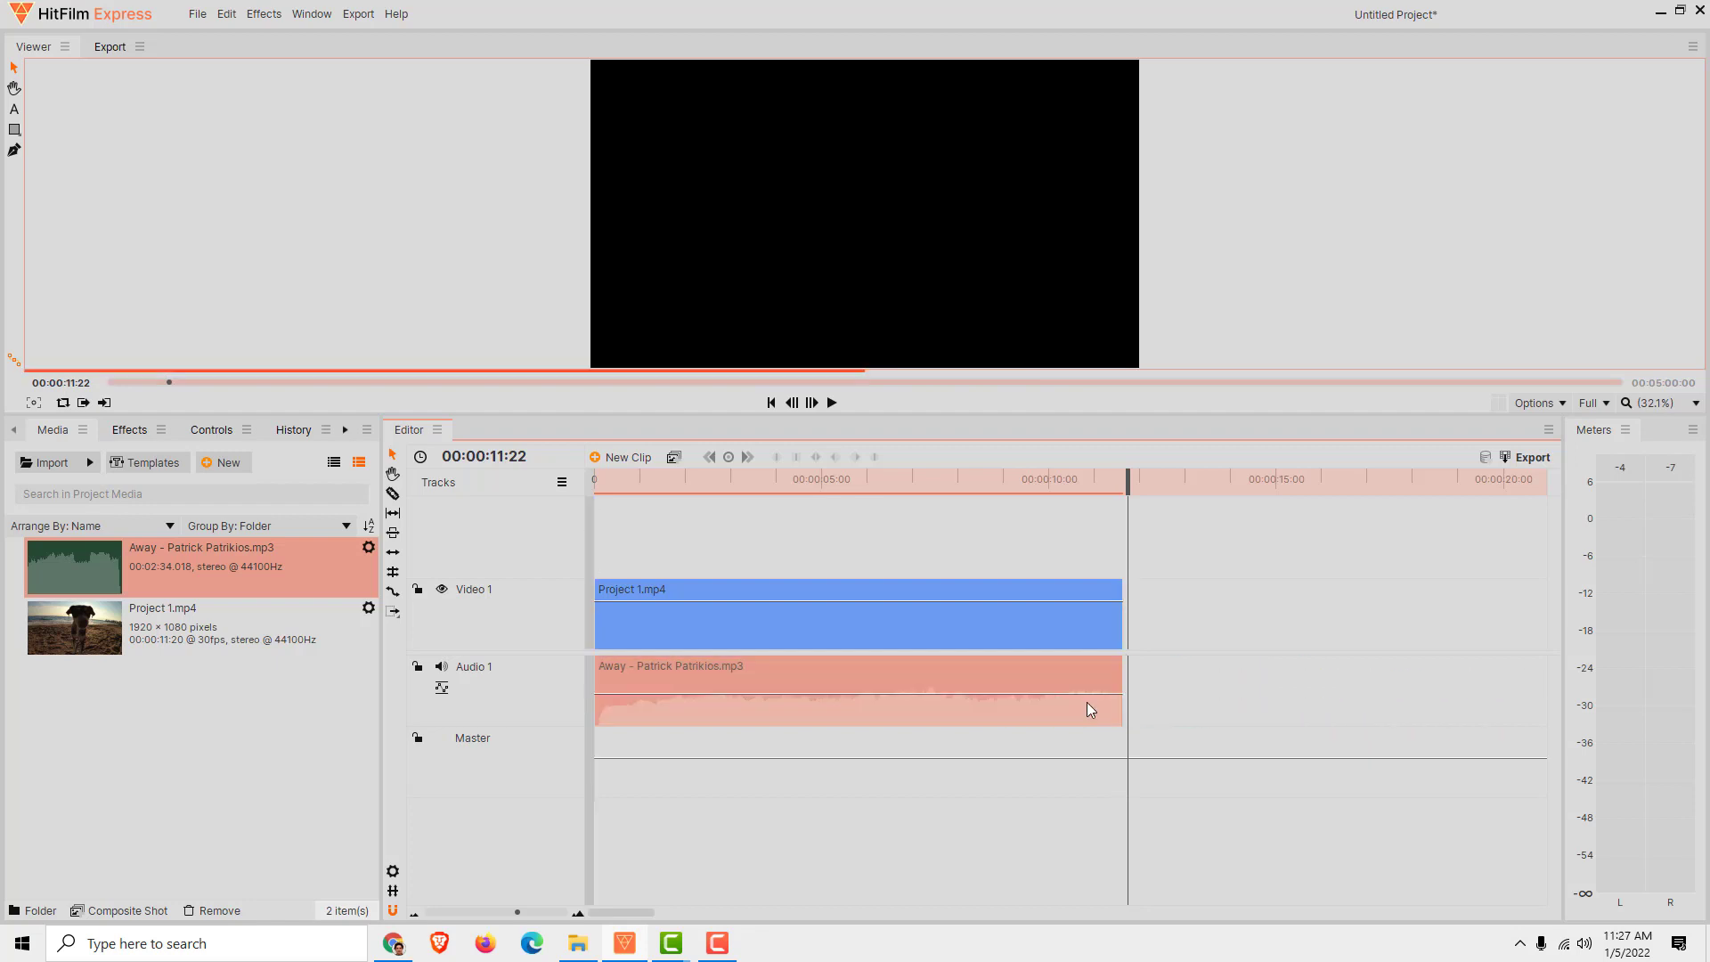
mouse_move(600, 682)
left_mouse_down()
mouse_move(678, 679)
mouse_move(597, 679)
left_mouse_up()
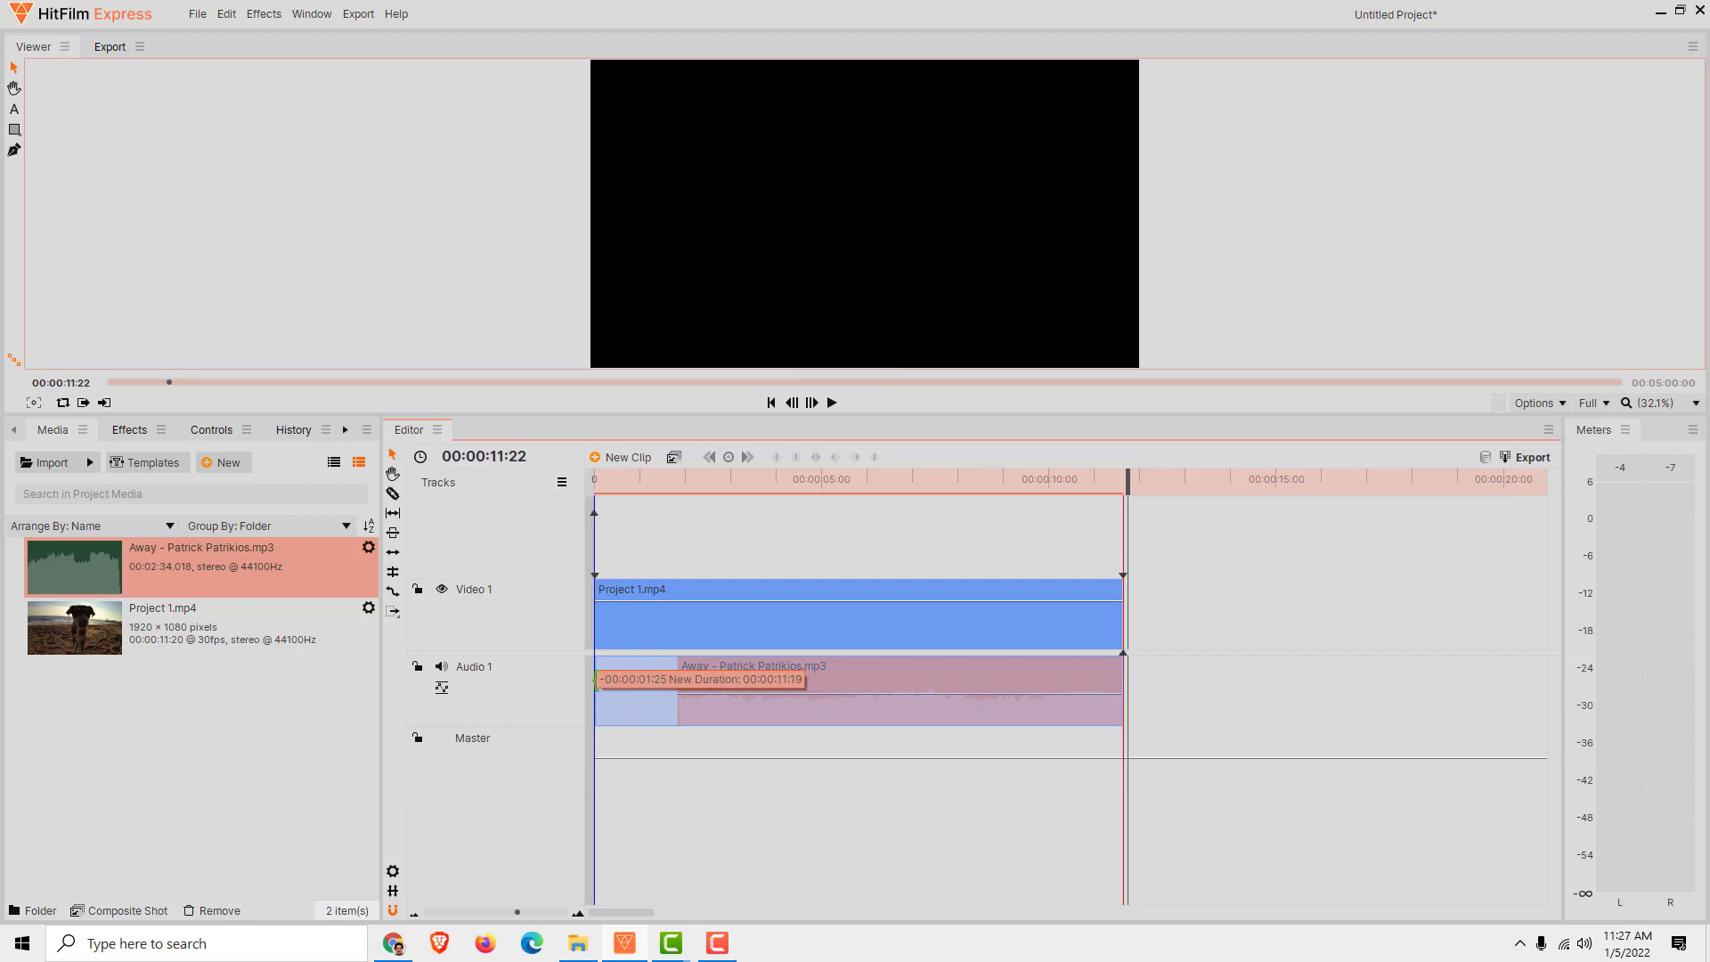
left_click(902, 818)
Slice the music near four seconds, shift the middle piece later, then undo to one clip
mouse_move(1128, 476)
left_mouse_down()
mouse_move(832, 481)
mouse_move(767, 509)
mouse_move(799, 491)
left_mouse_up()
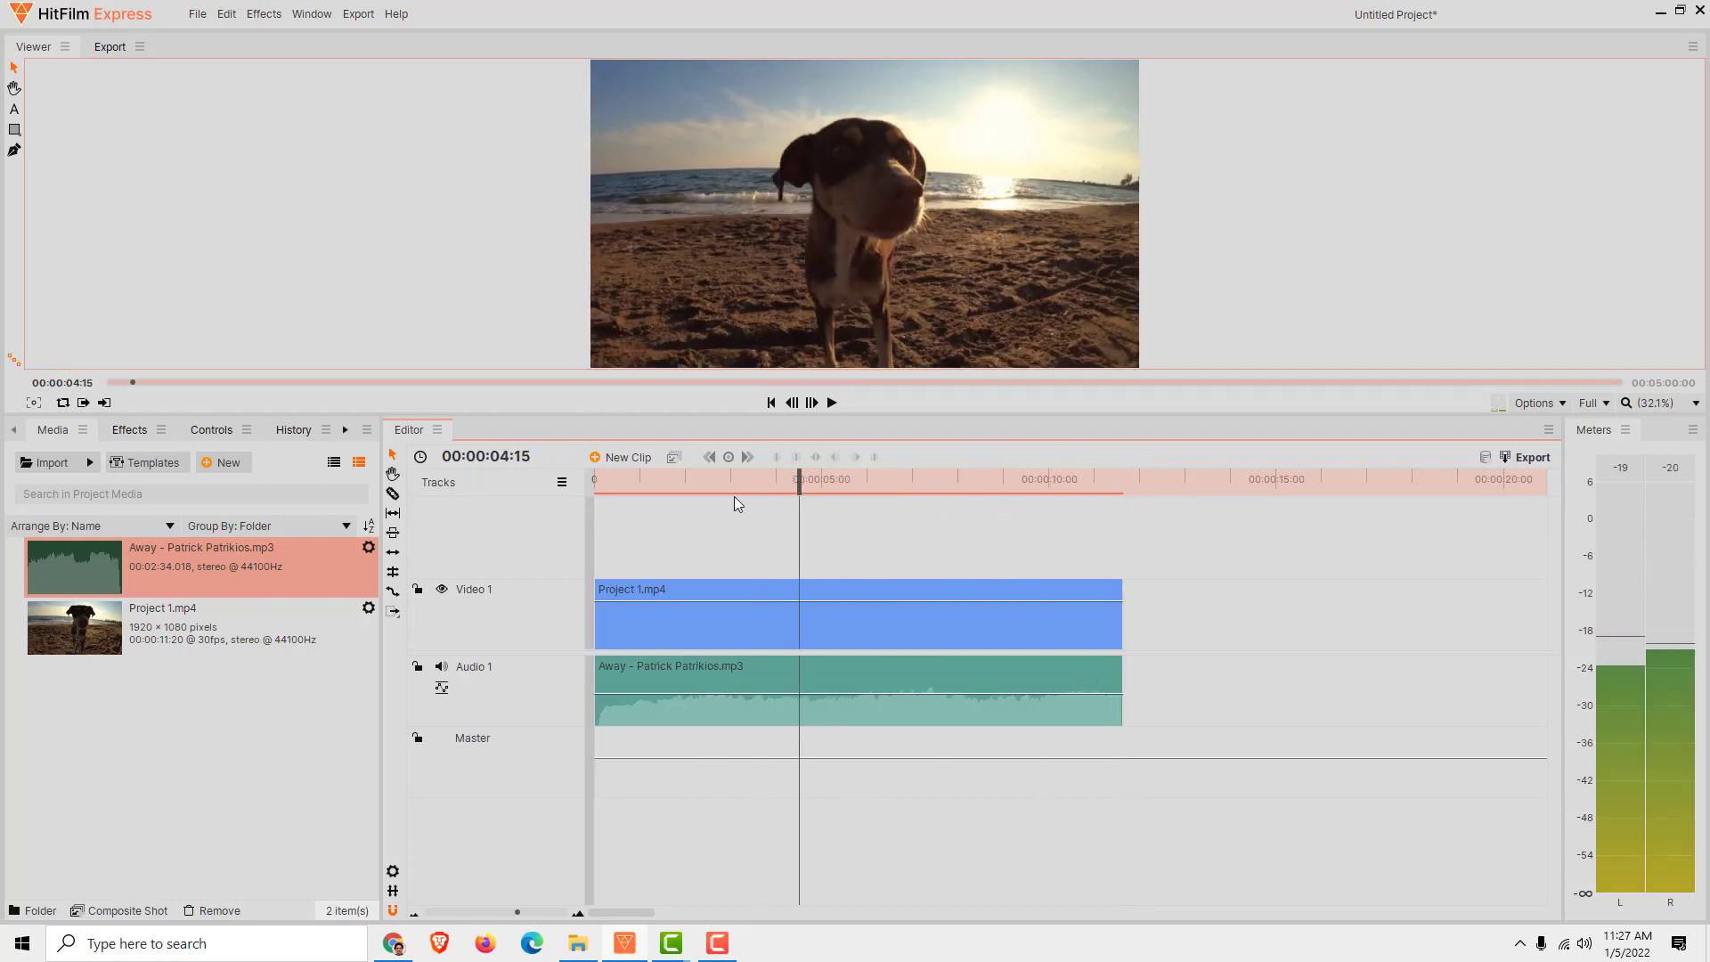
left_click(393, 494)
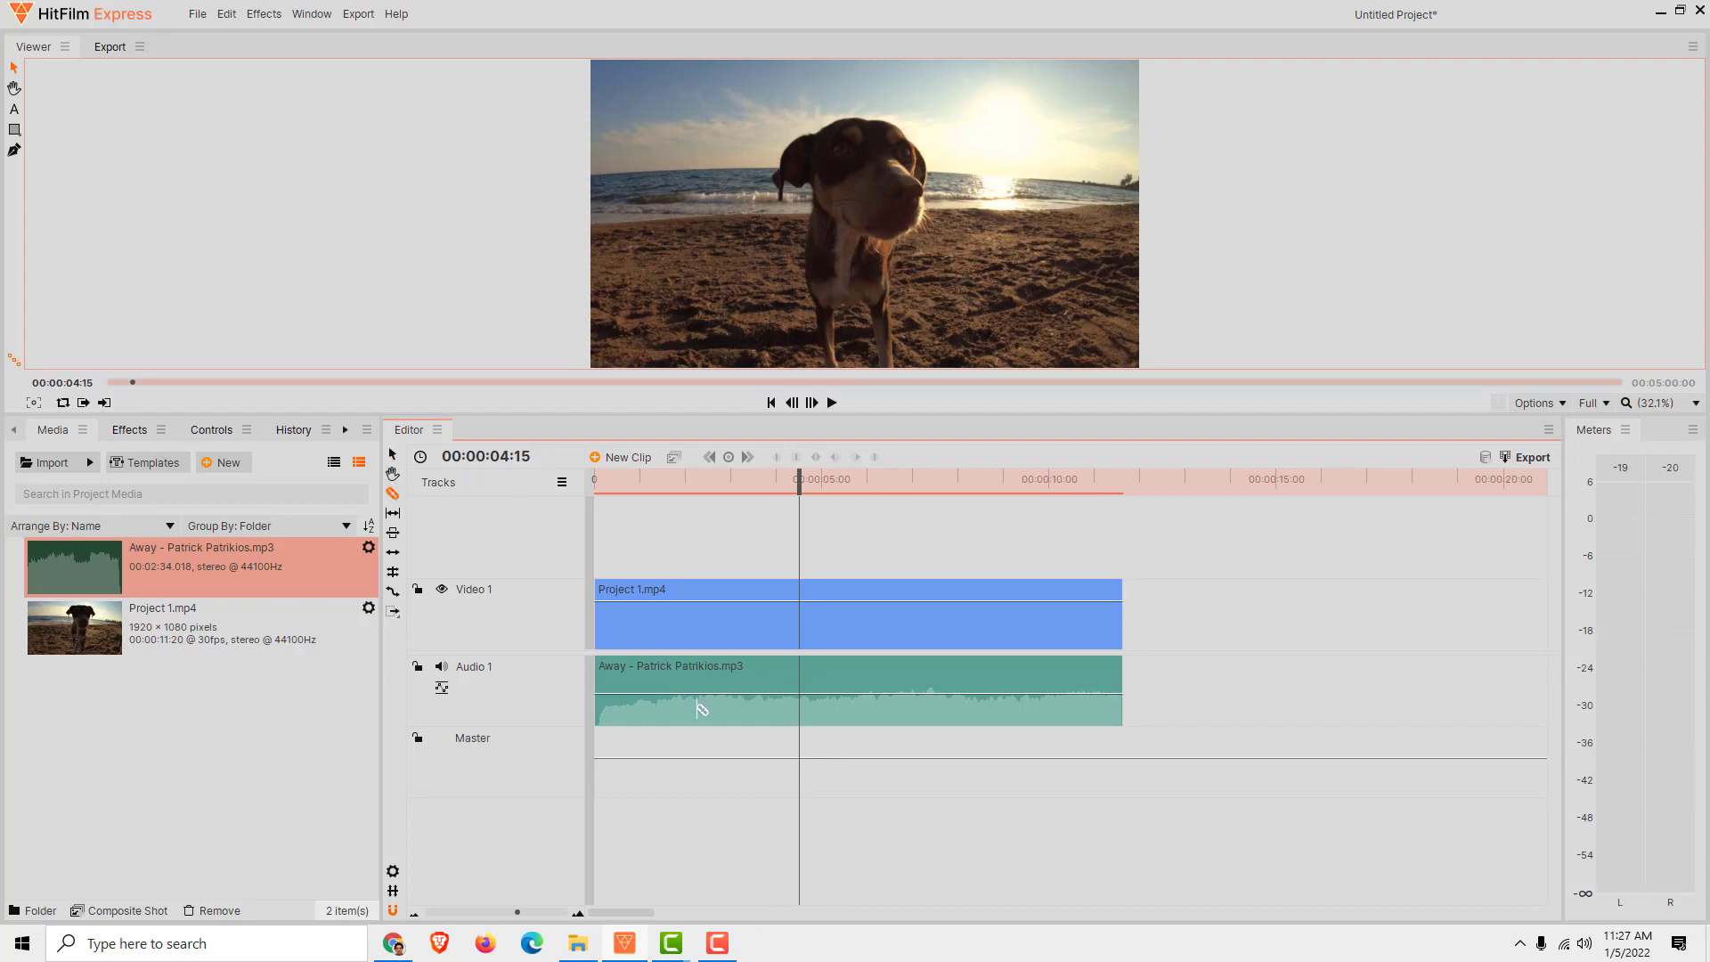
left_click(789, 692)
left_click(931, 678)
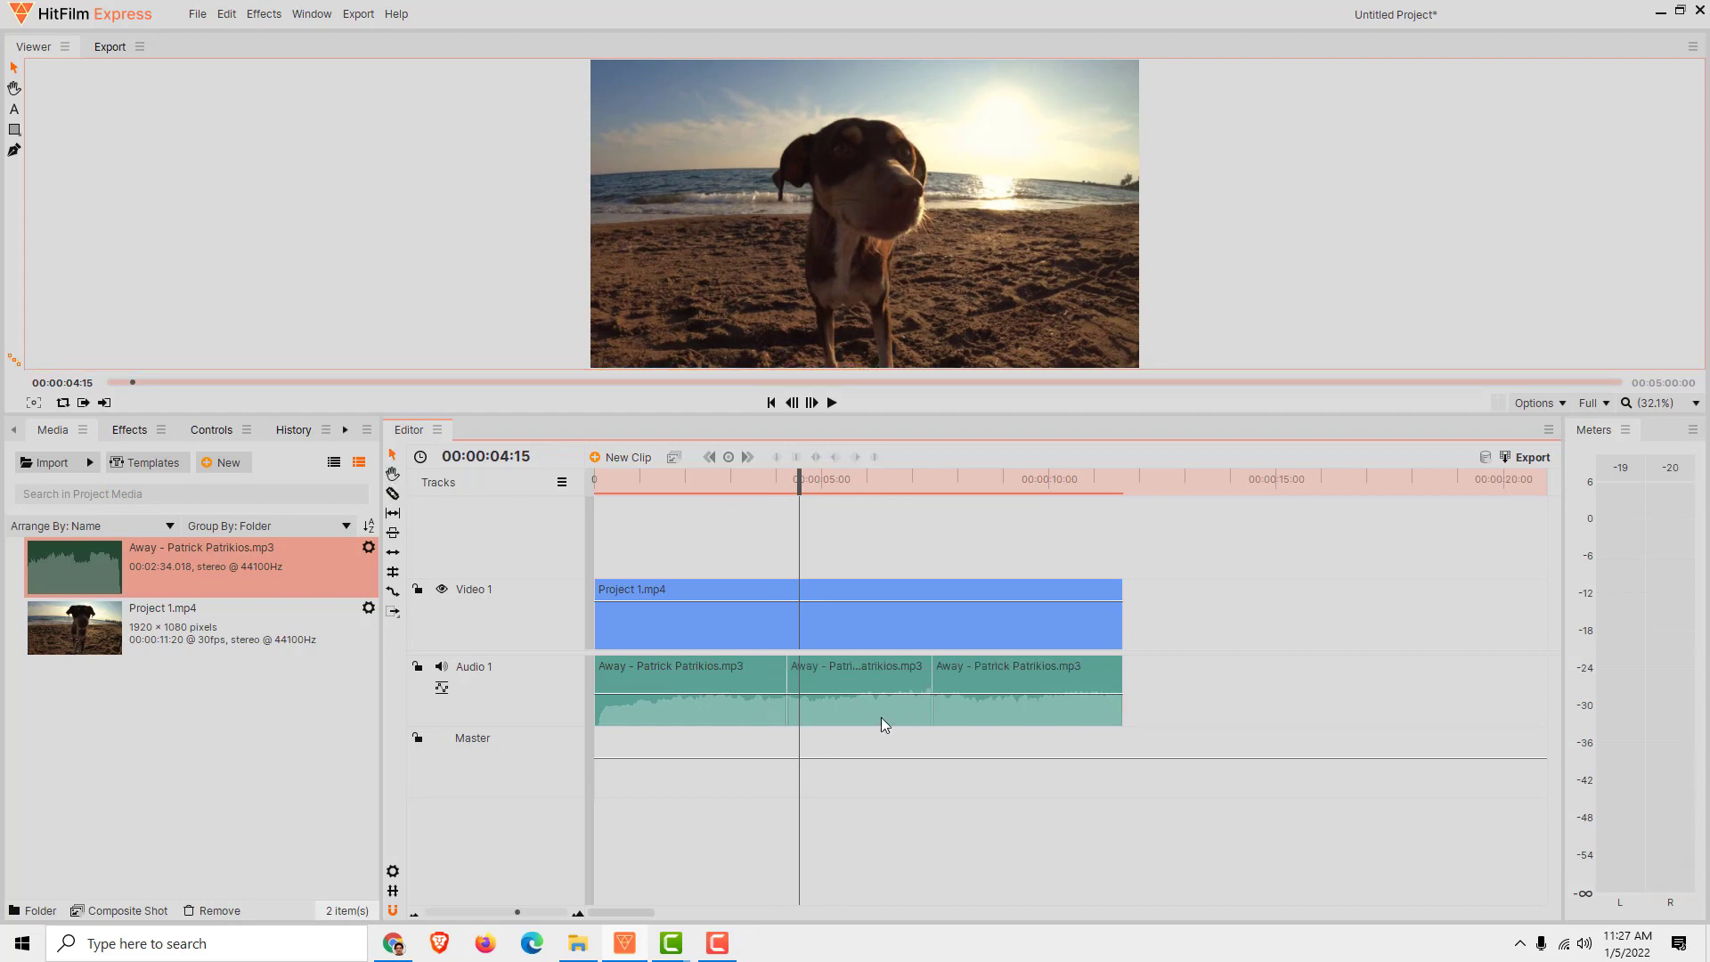
left_click(859, 688)
left_click_drag(859, 688, 1224, 687)
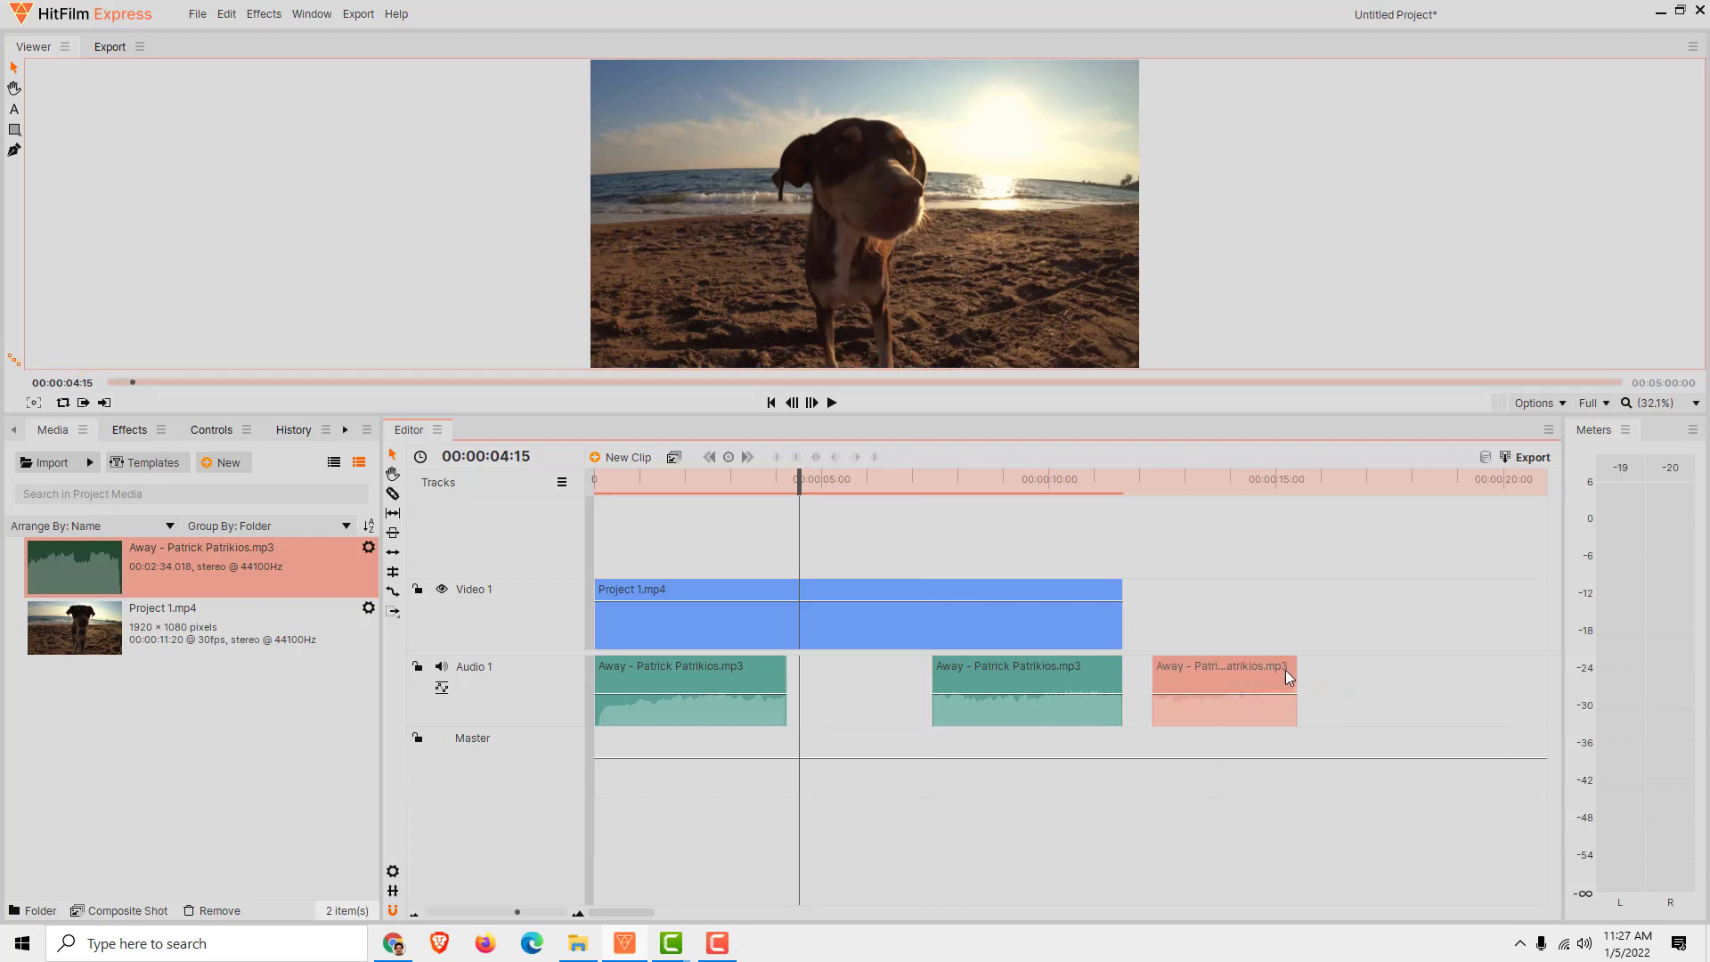
key("ctrl+z")
key("ctrl+z")
key("ctrl+z")
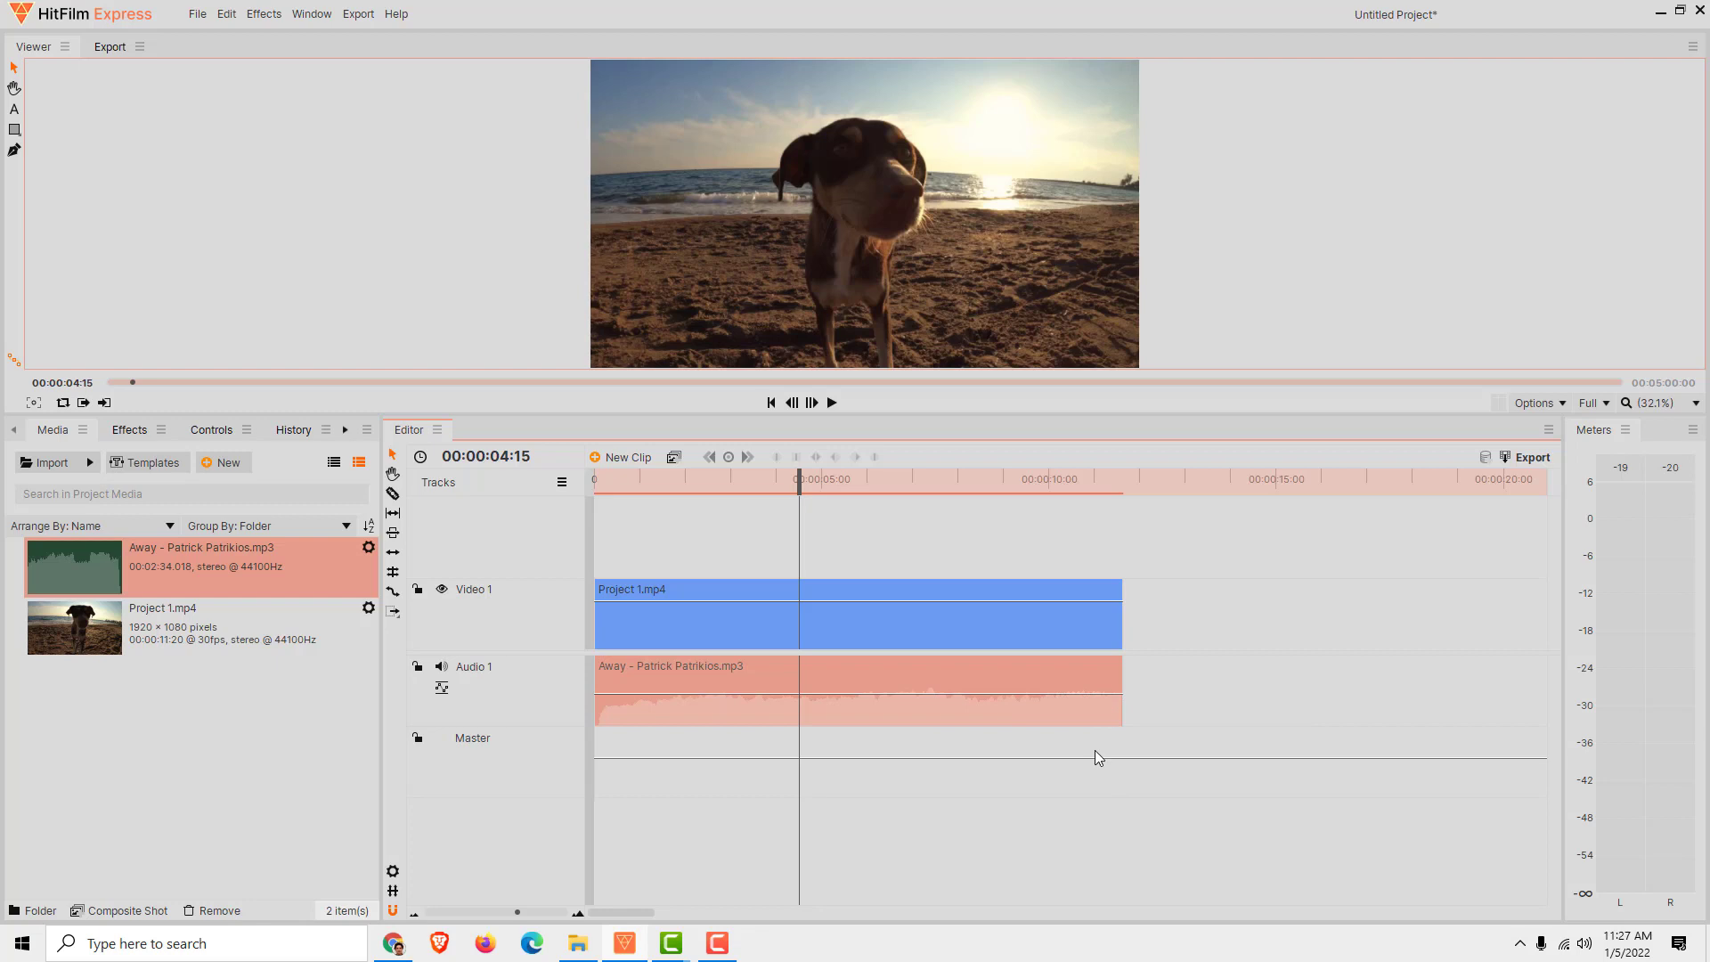
Set the music clip's Level to -6.6 dB, dipping to -30 dB and back
left_click(688, 716)
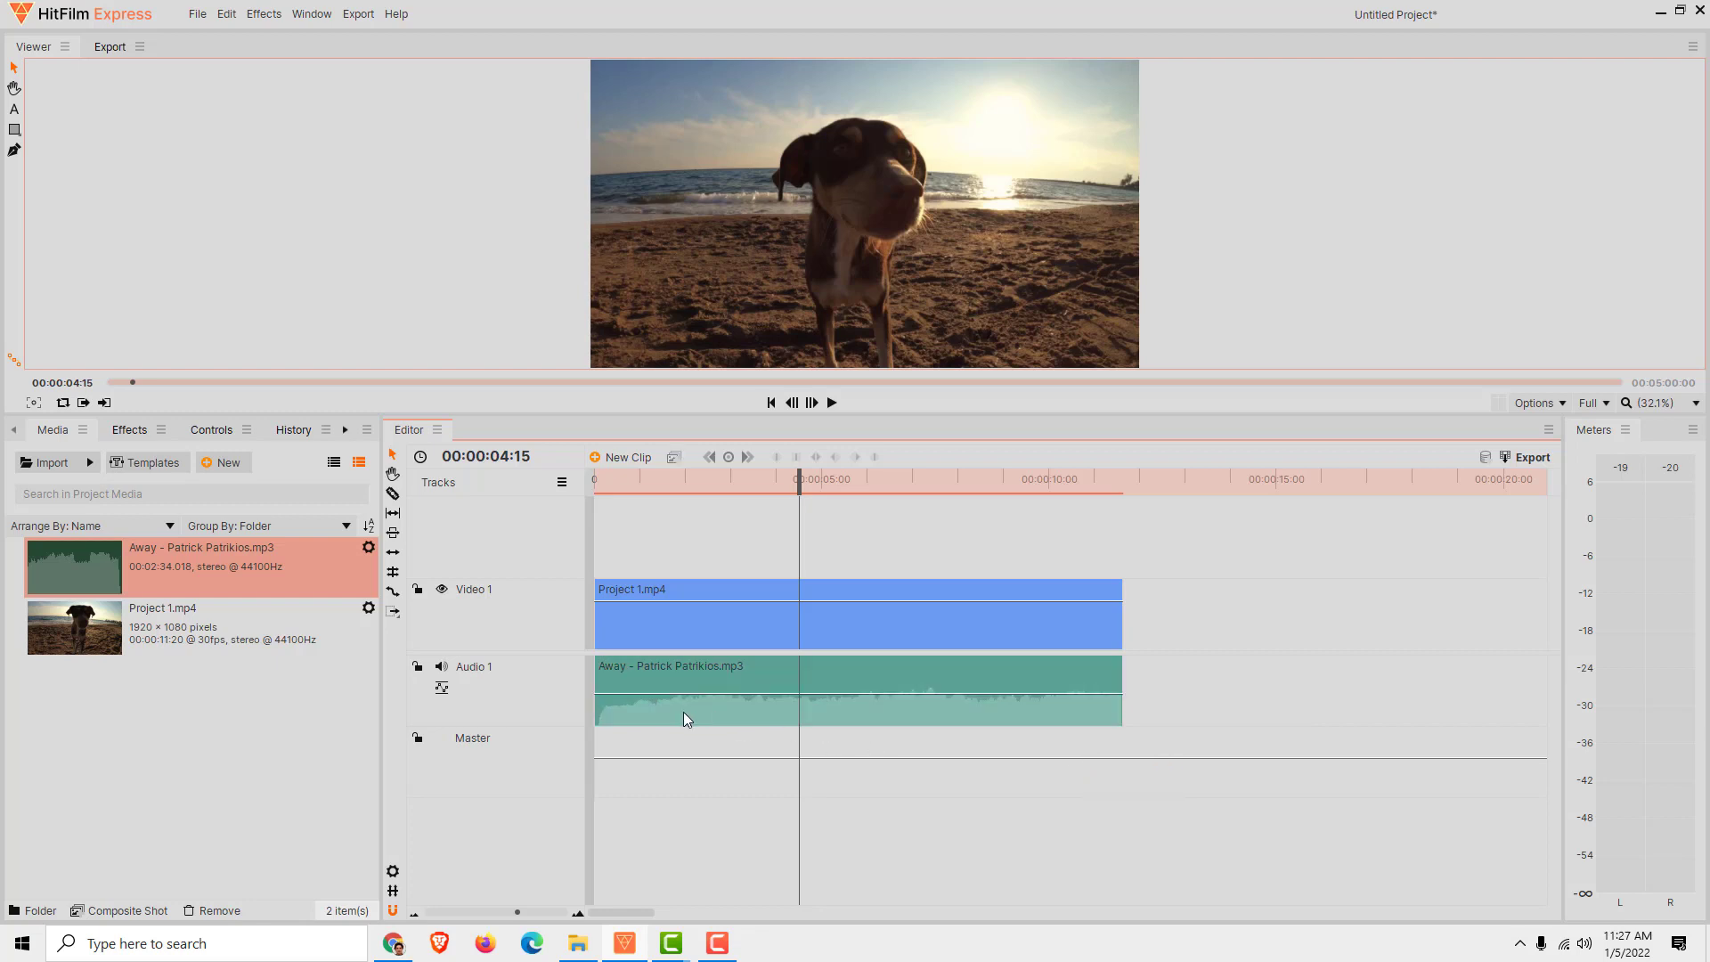
left_click(682, 712)
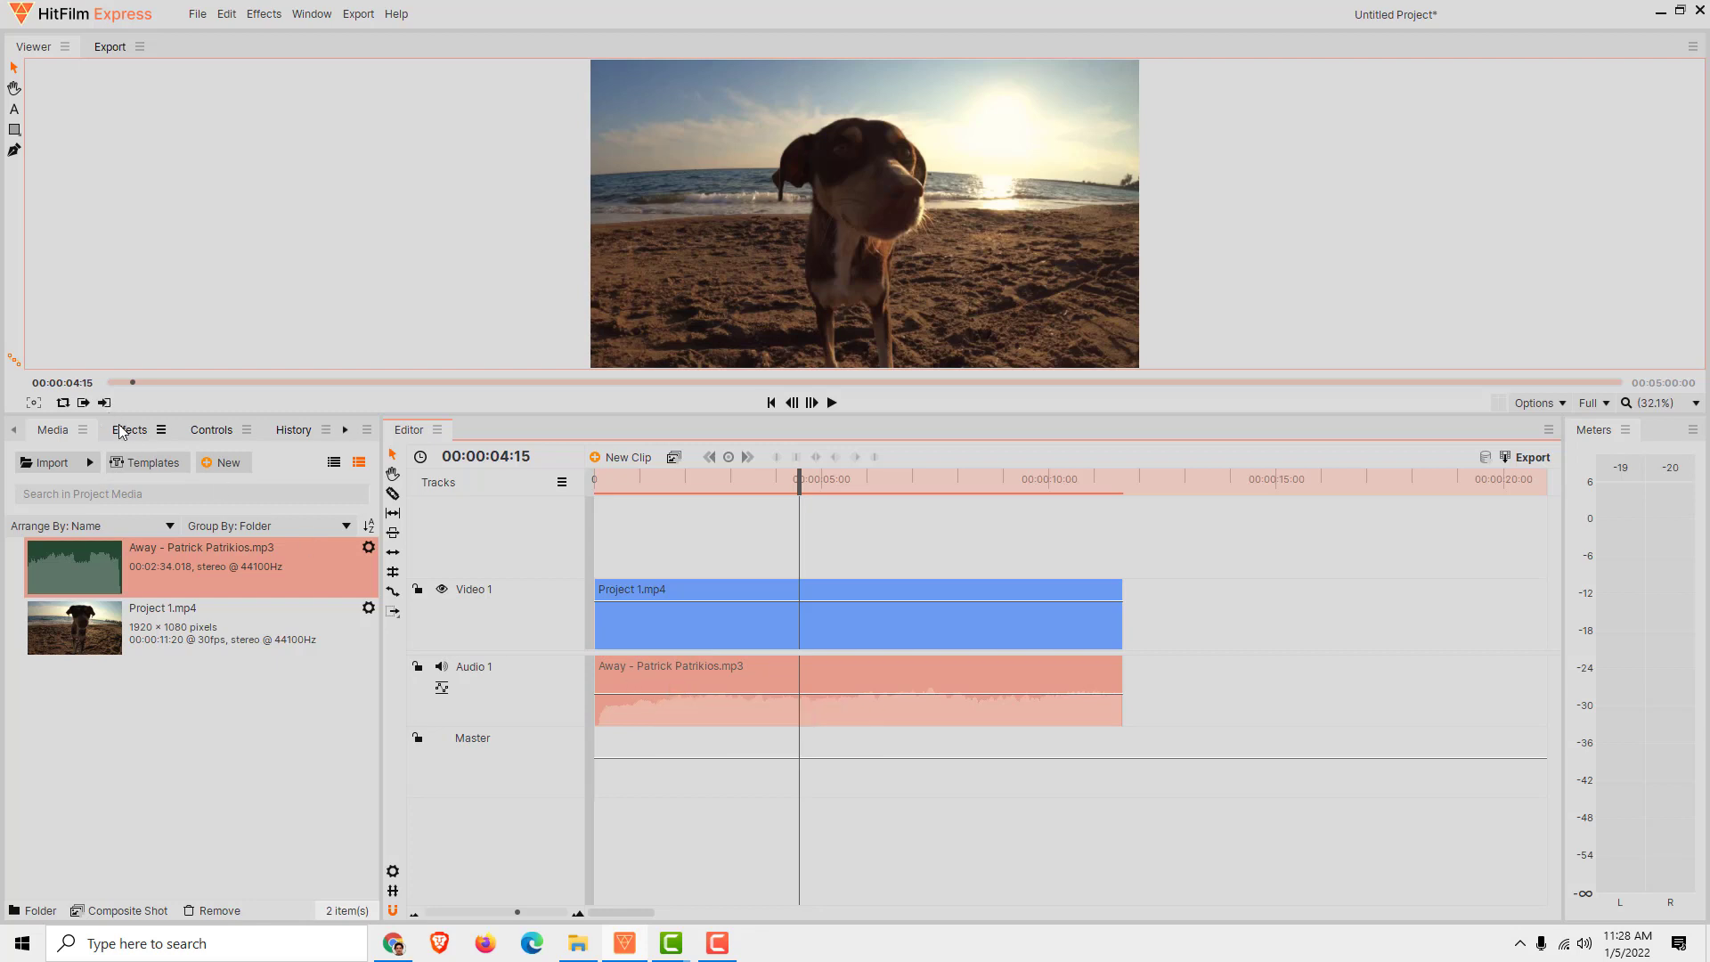
left_click(210, 430)
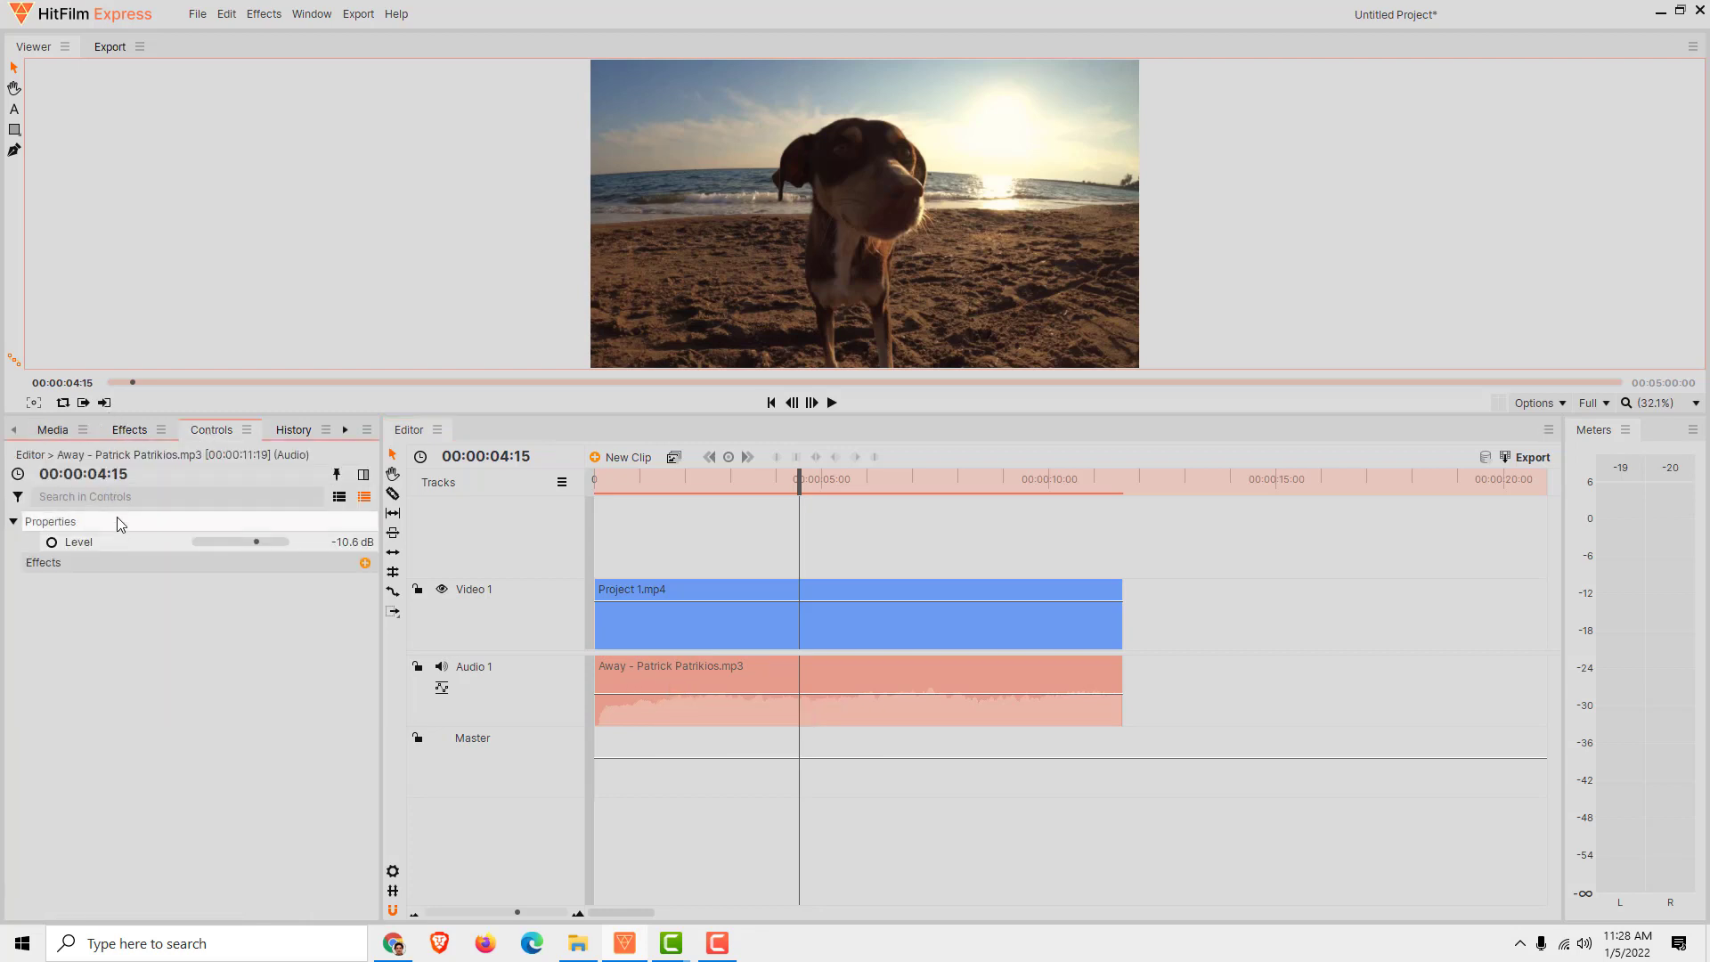
left_click_drag(257, 539, 250, 535)
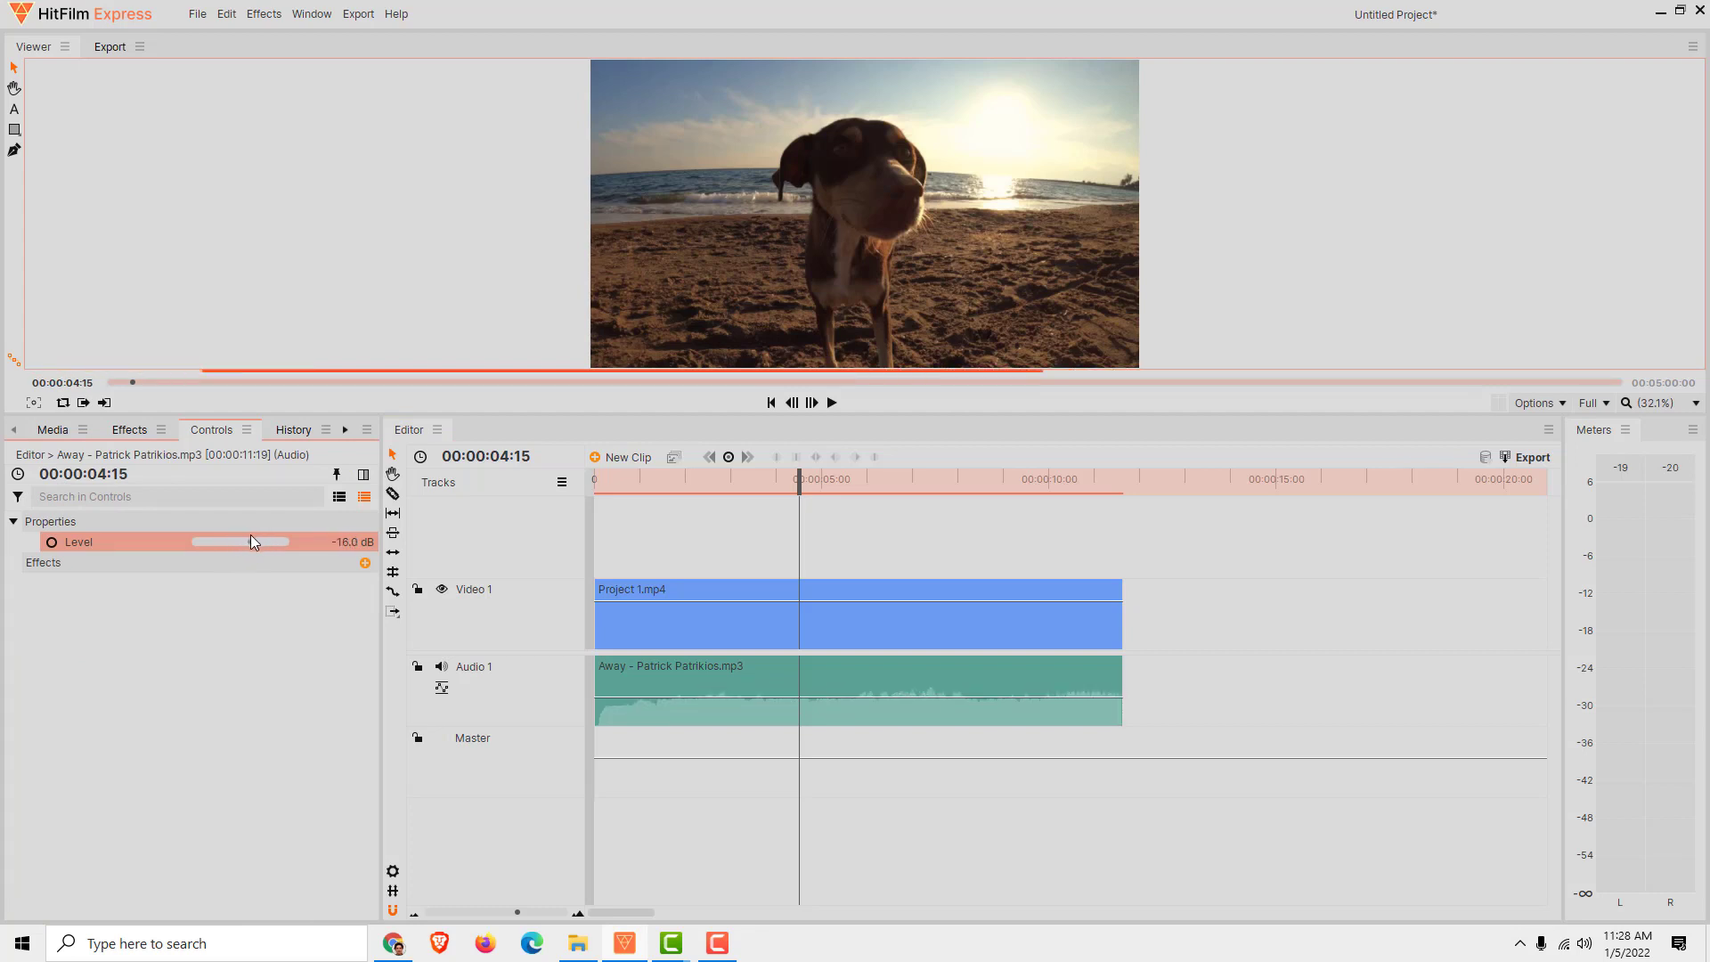
left_click_drag(634, 685, 757, 707)
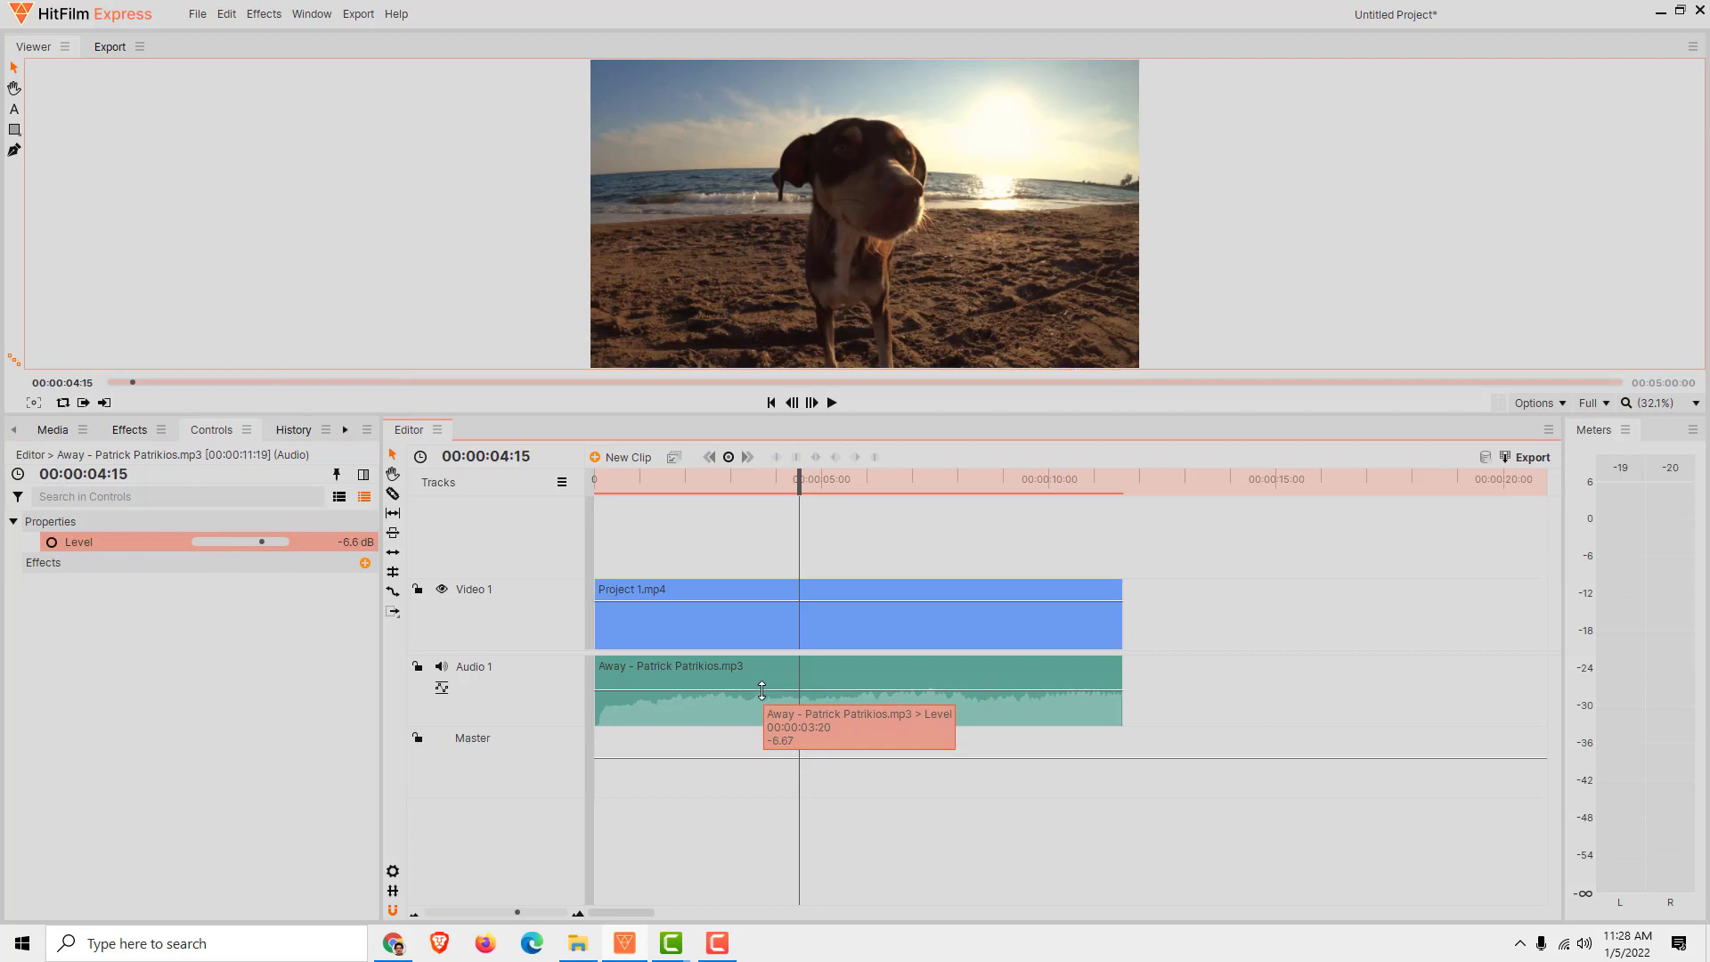
left_click_drag(758, 707, 758, 690)
left_click(201, 592)
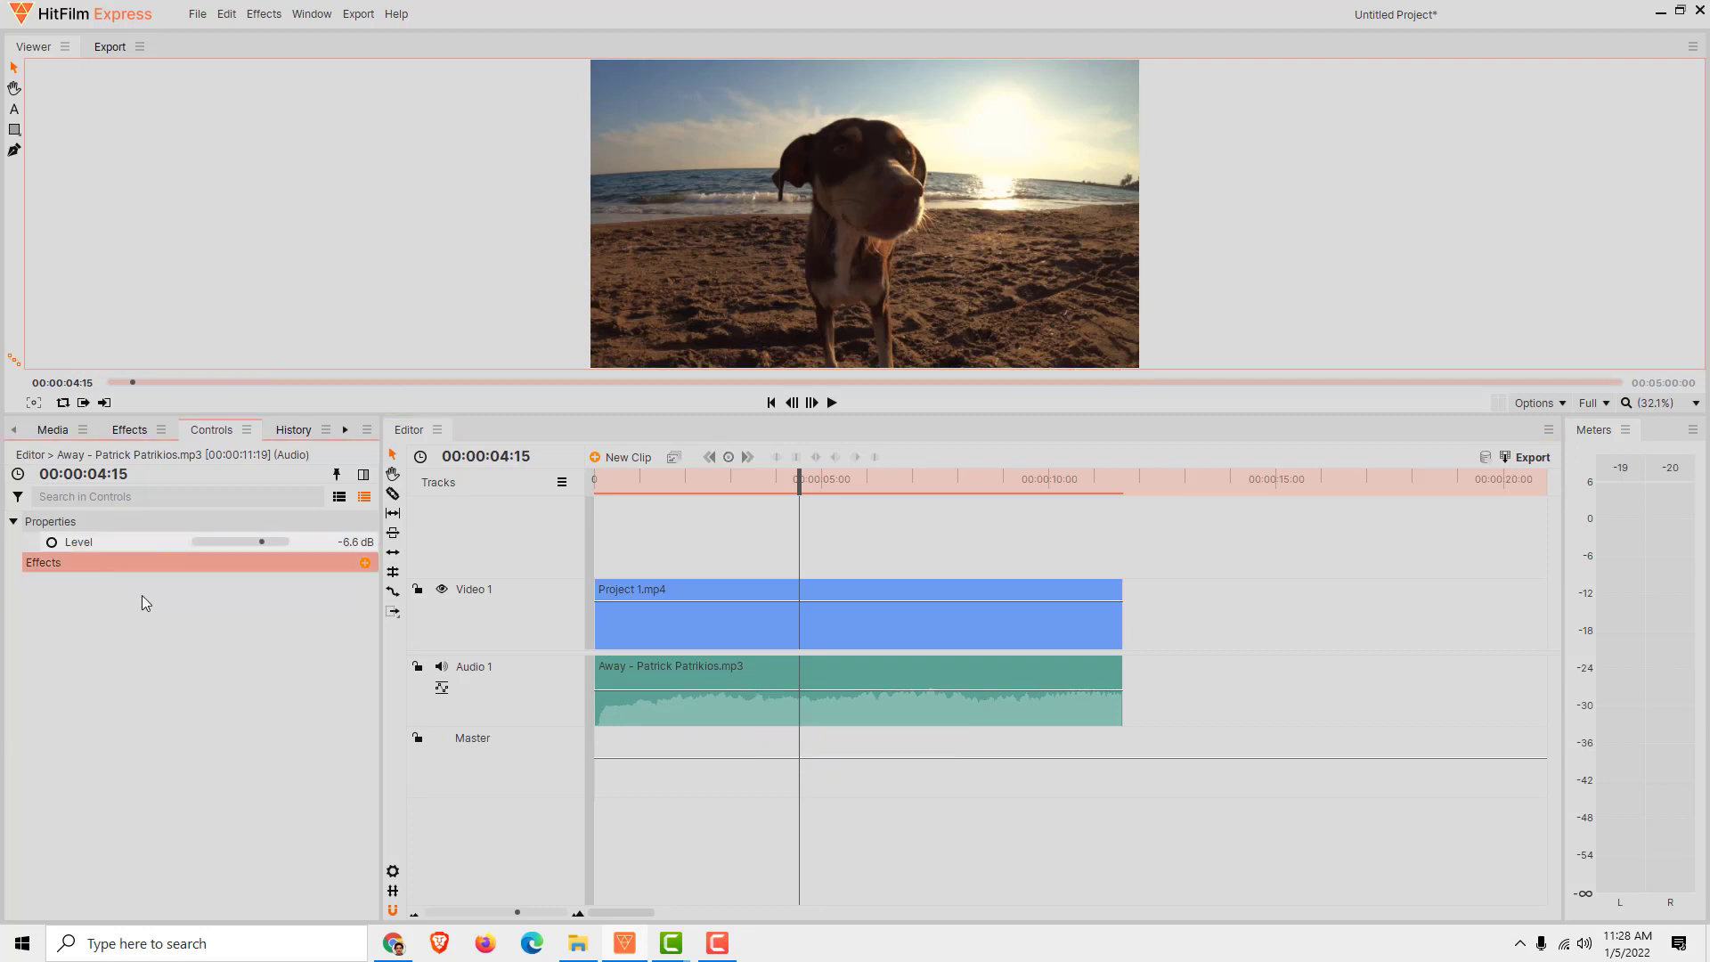
Apply Audio Reverse from the Audio effects folder to the music clip
left_click(136, 434)
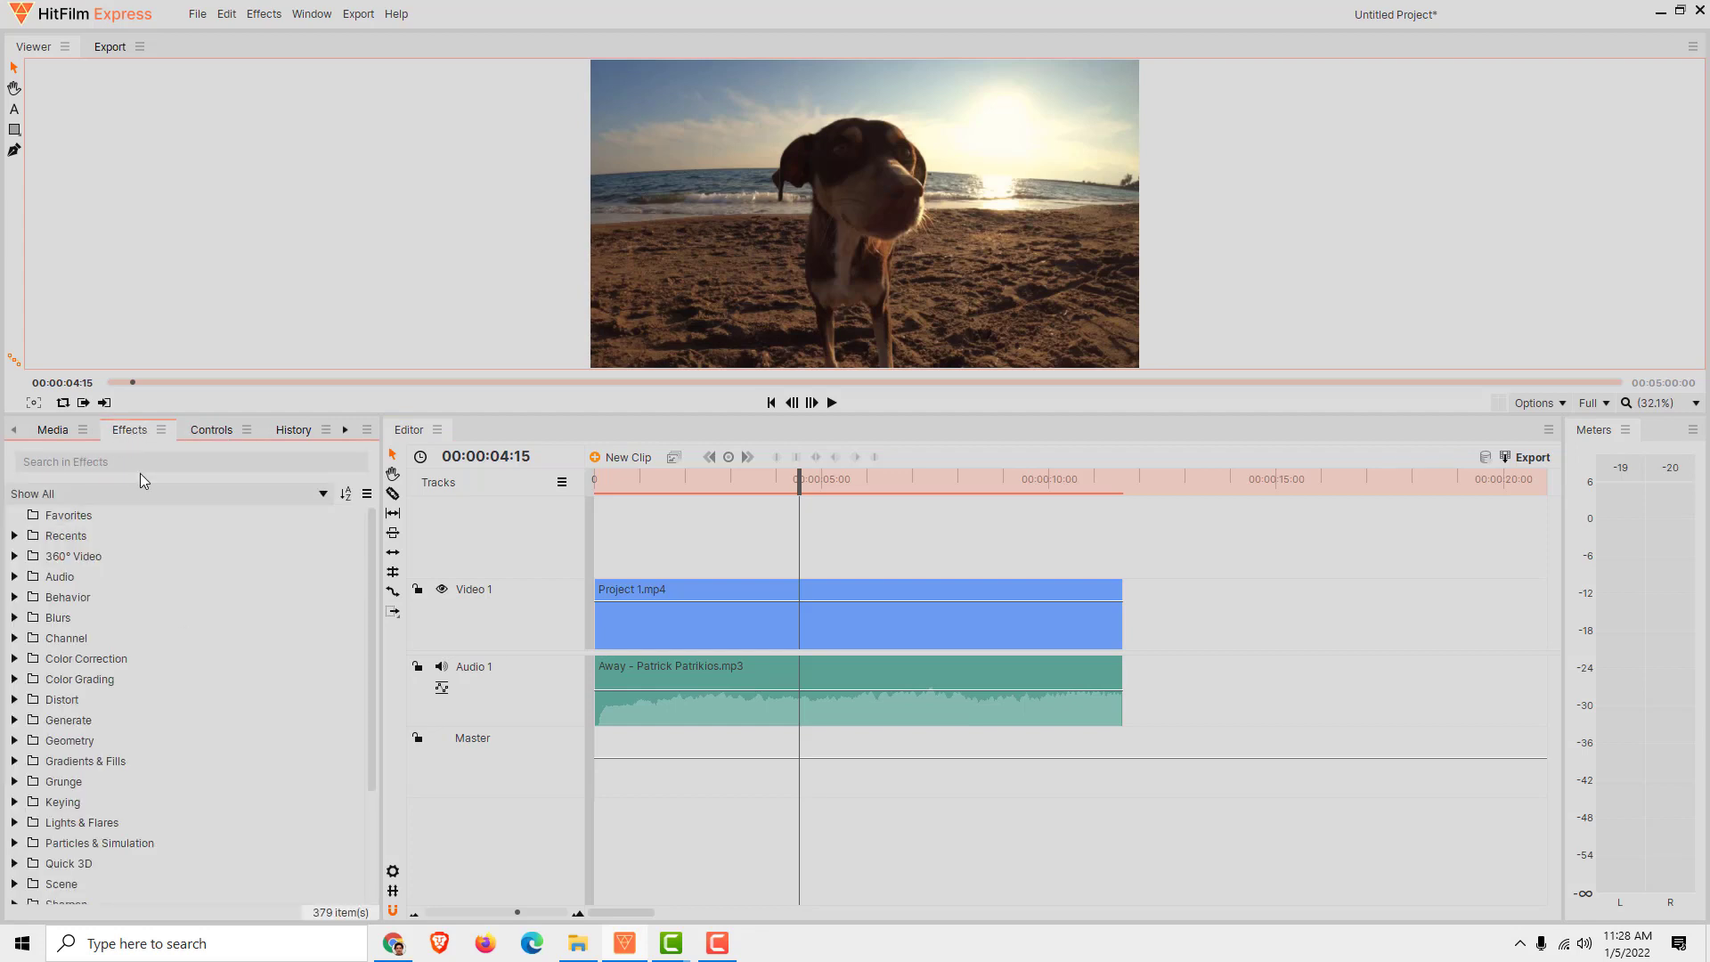
left_click(62, 578)
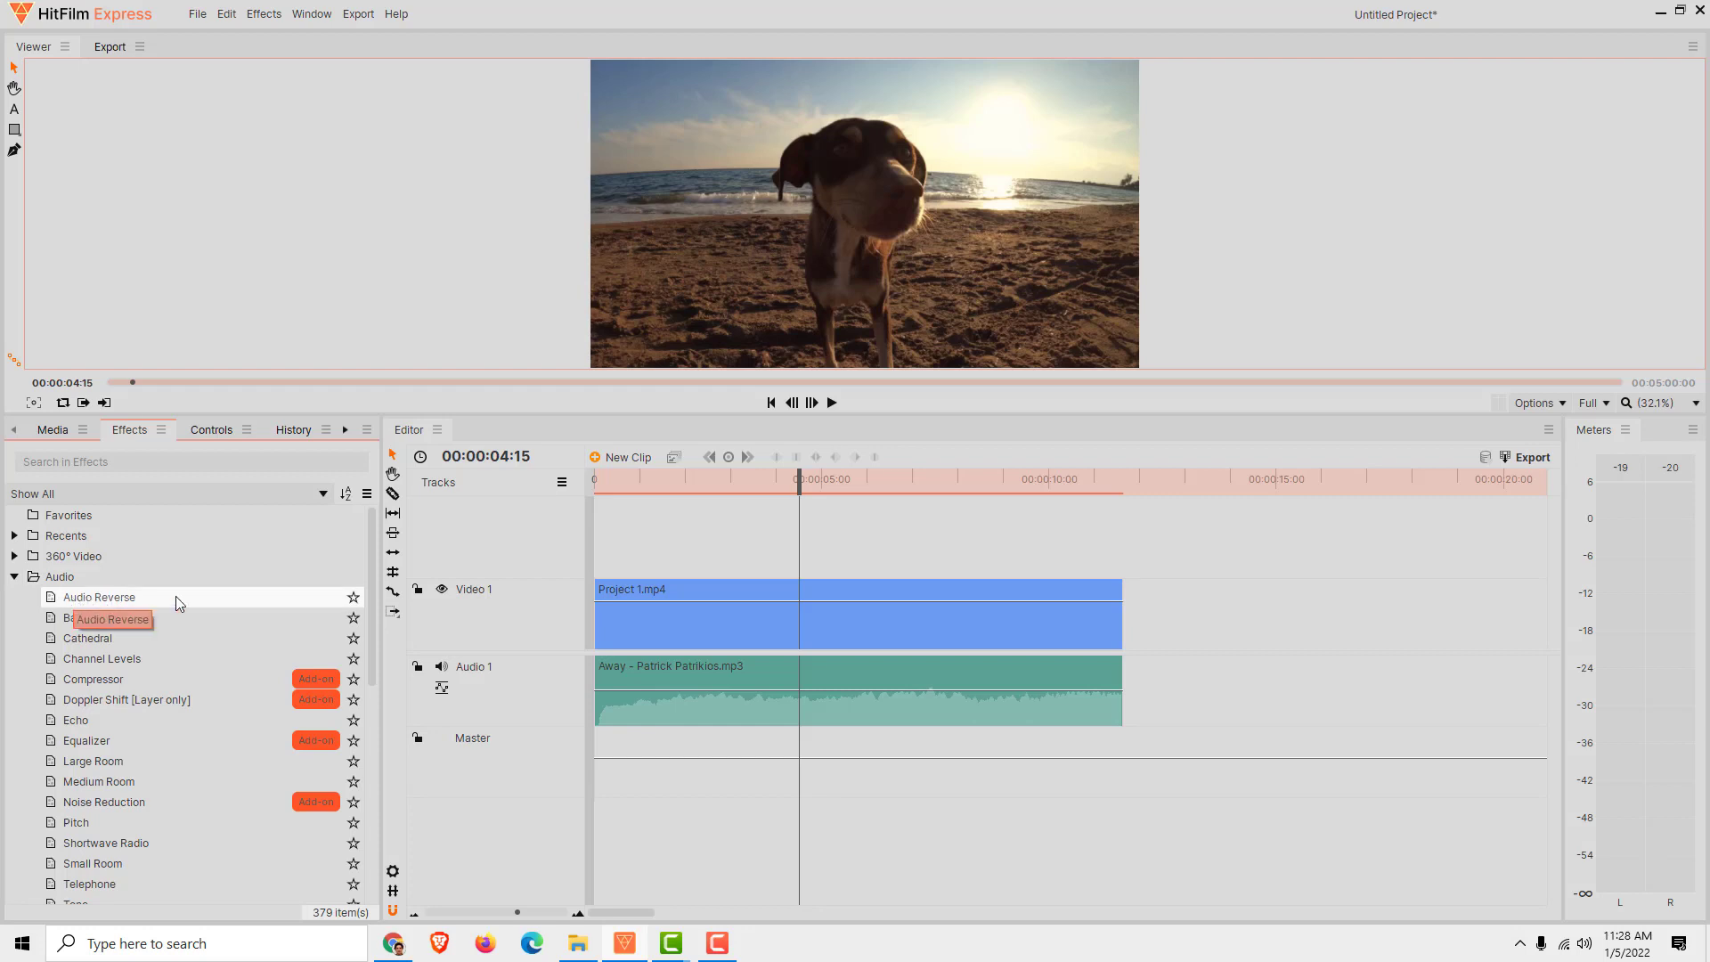
mouse_move(73, 601)
left_mouse_down()
mouse_move(777, 738)
mouse_move(788, 708)
left_mouse_up()
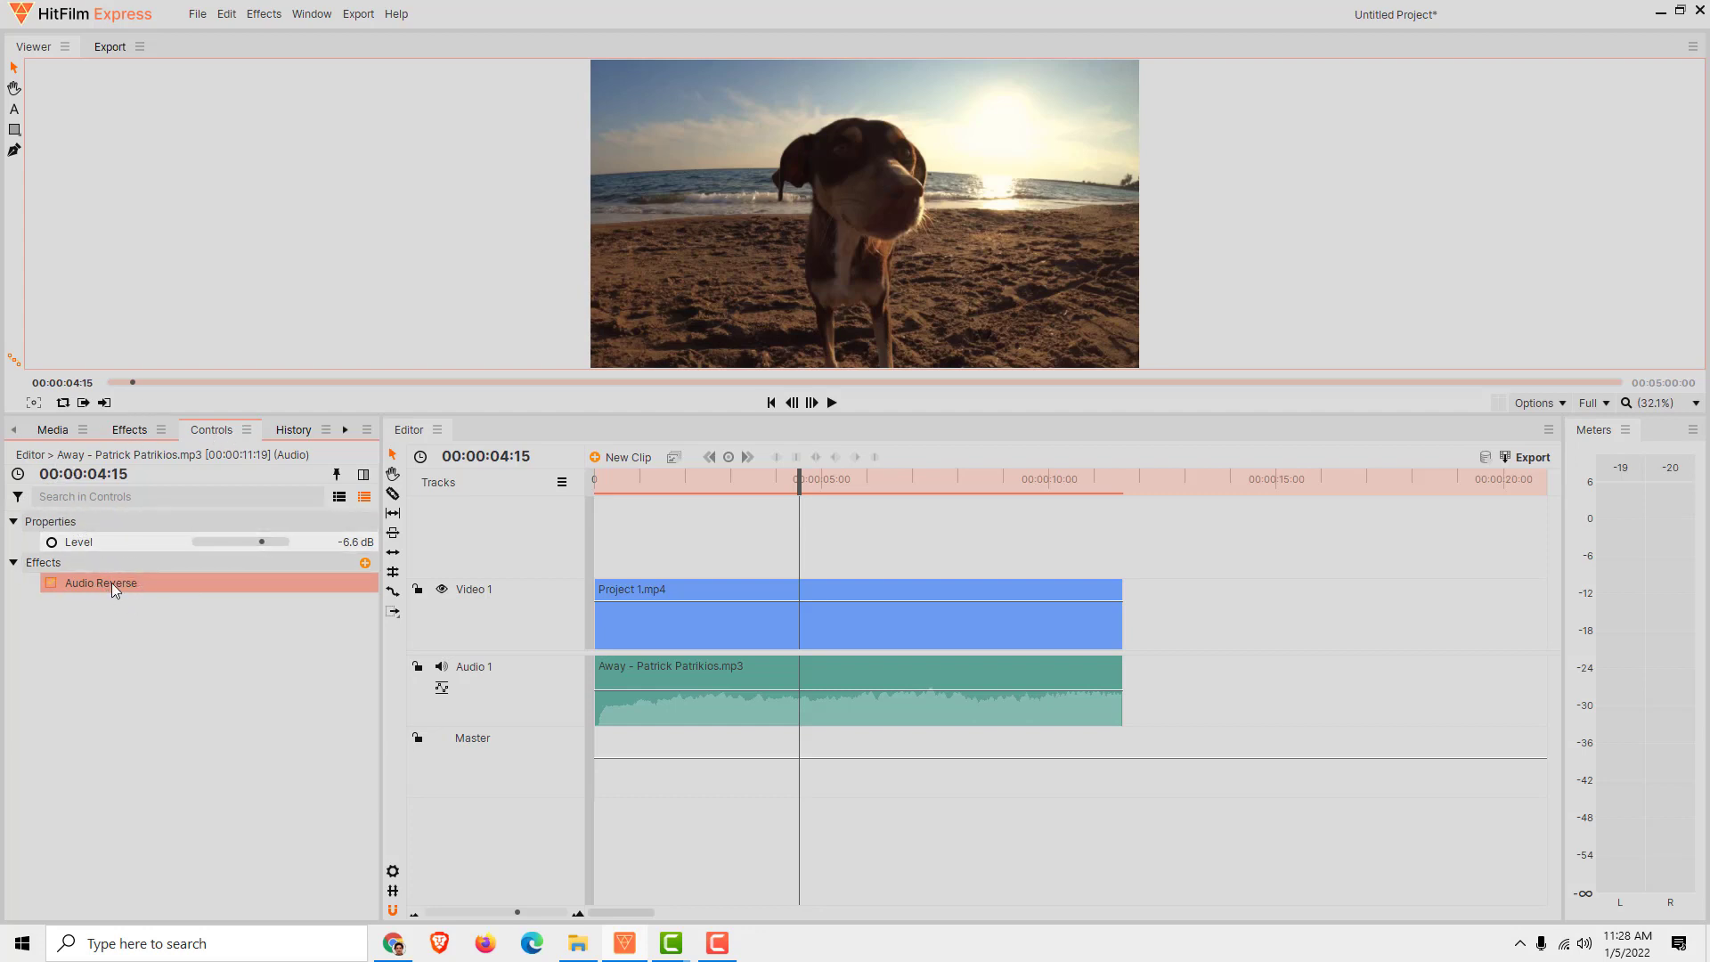
Toggle Audio Reverse off and on, then add the Cathedral effect to the music
left_click(53, 587)
left_click(51, 584)
left_click(130, 430)
left_click_drag(94, 641, 646, 720)
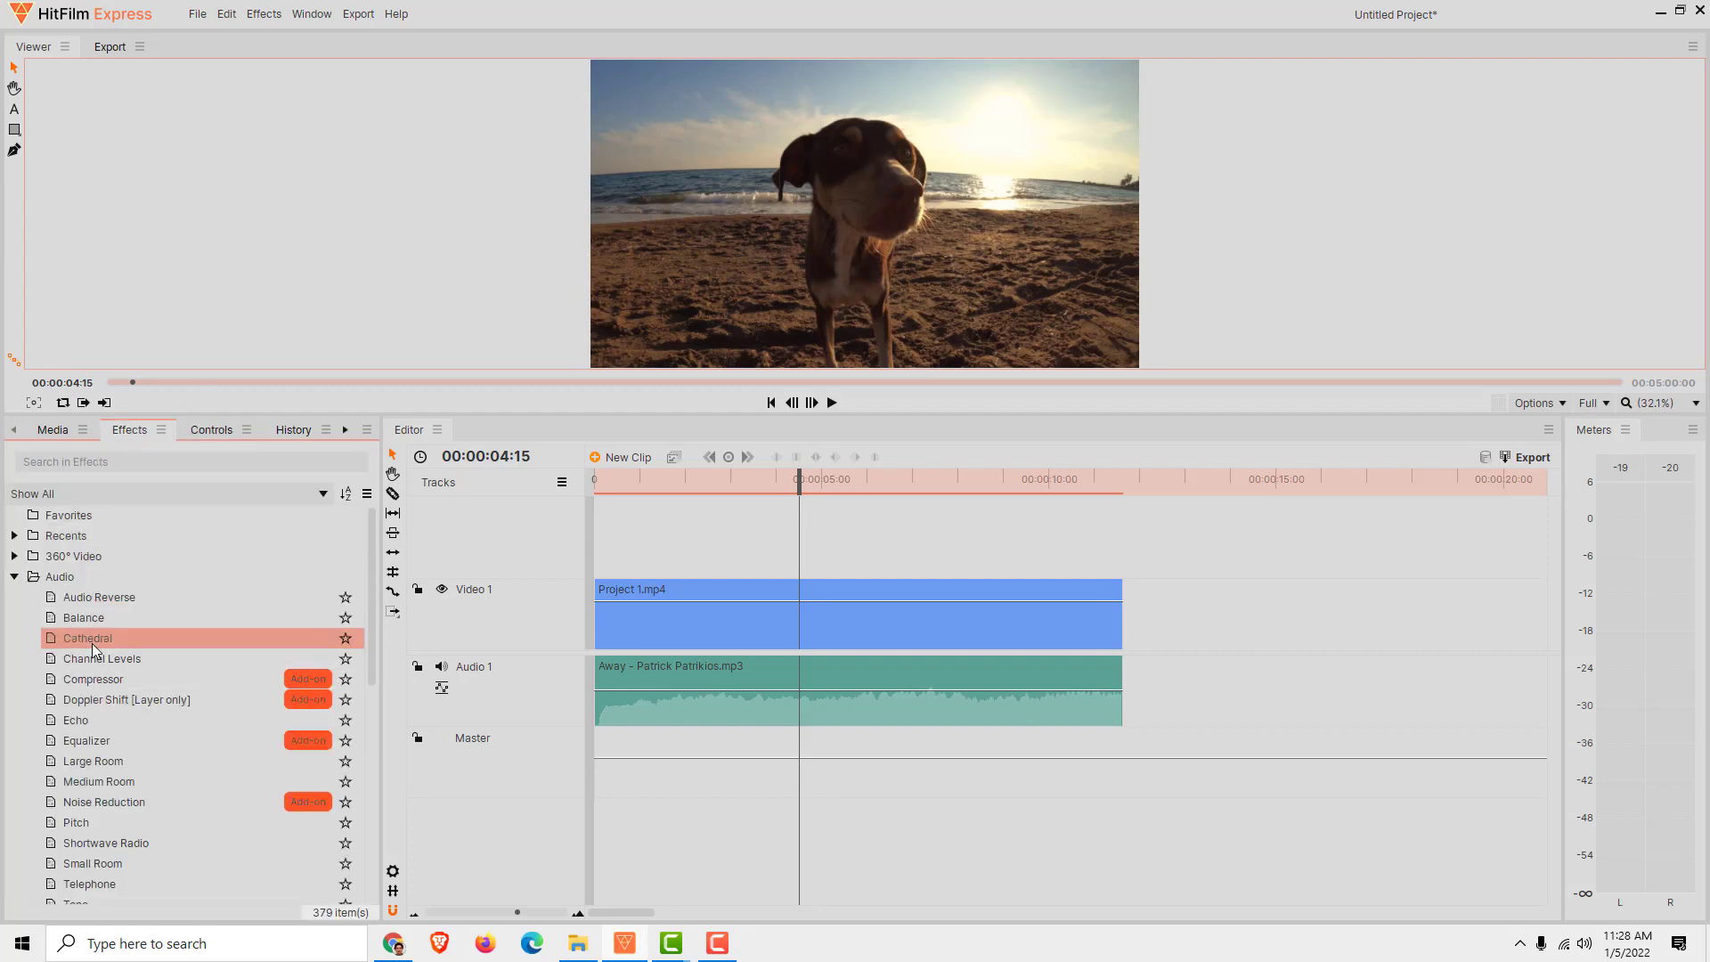
Add the Echo effect (1,000 ms delay, three echoes) and toggle Echo and Cathedral to compare
left_click(130, 430)
left_click_drag(86, 715, 703, 713)
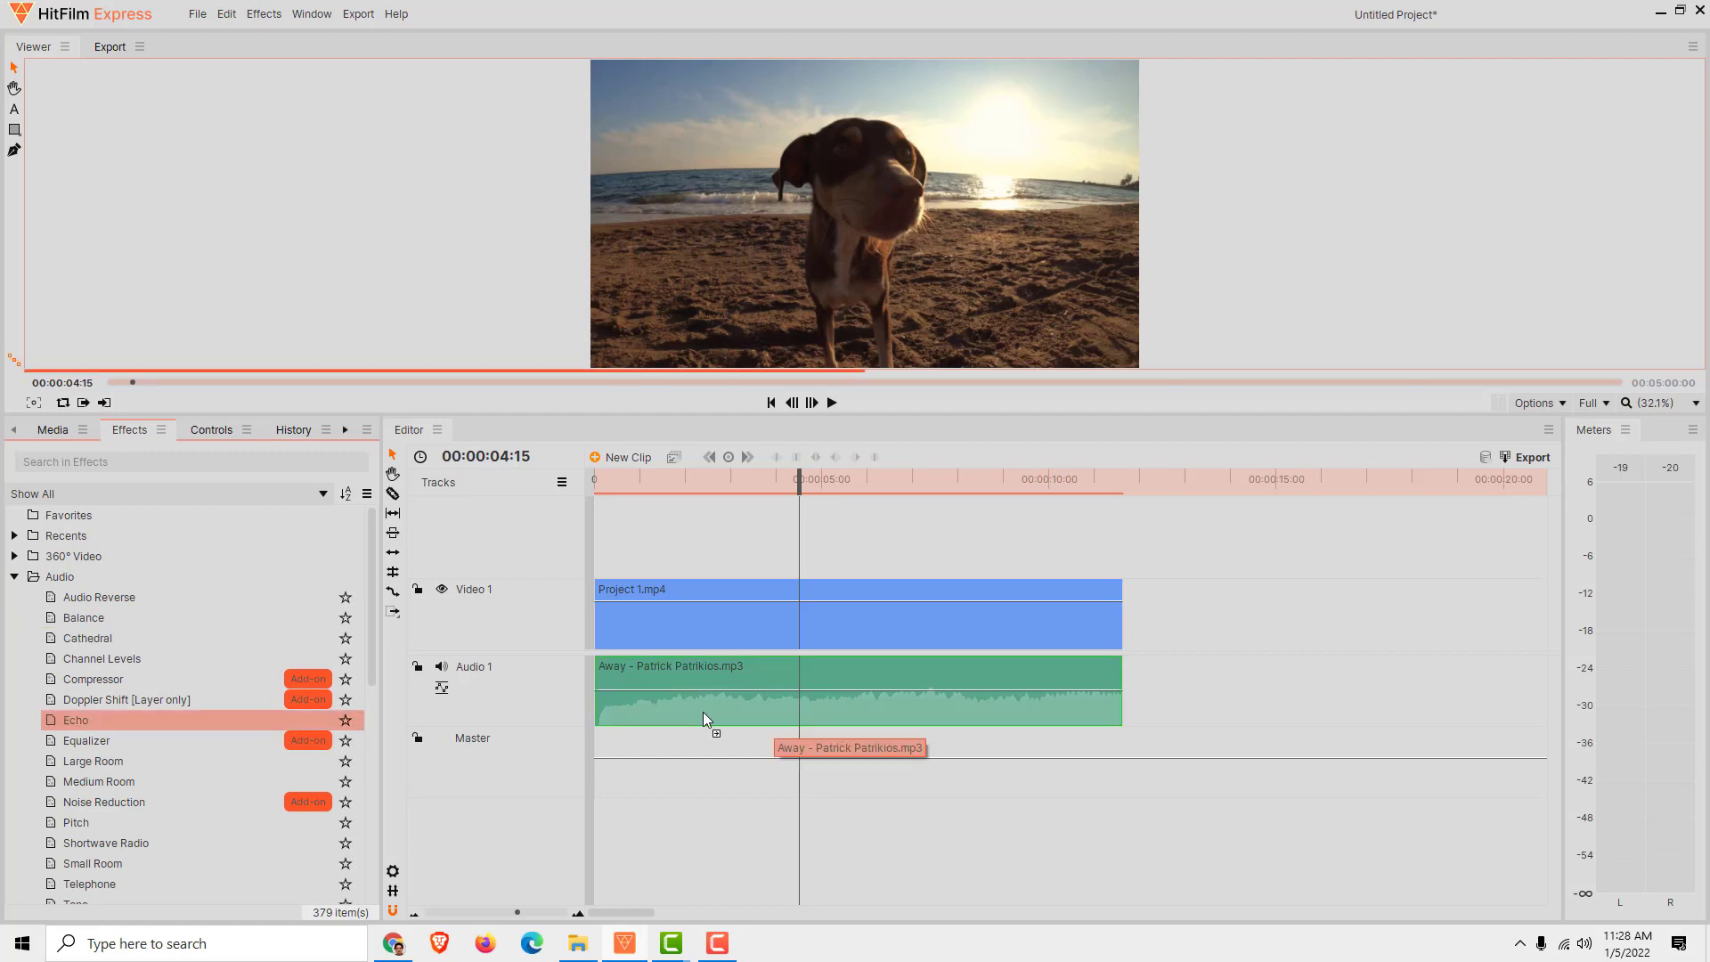
left_click(50, 644)
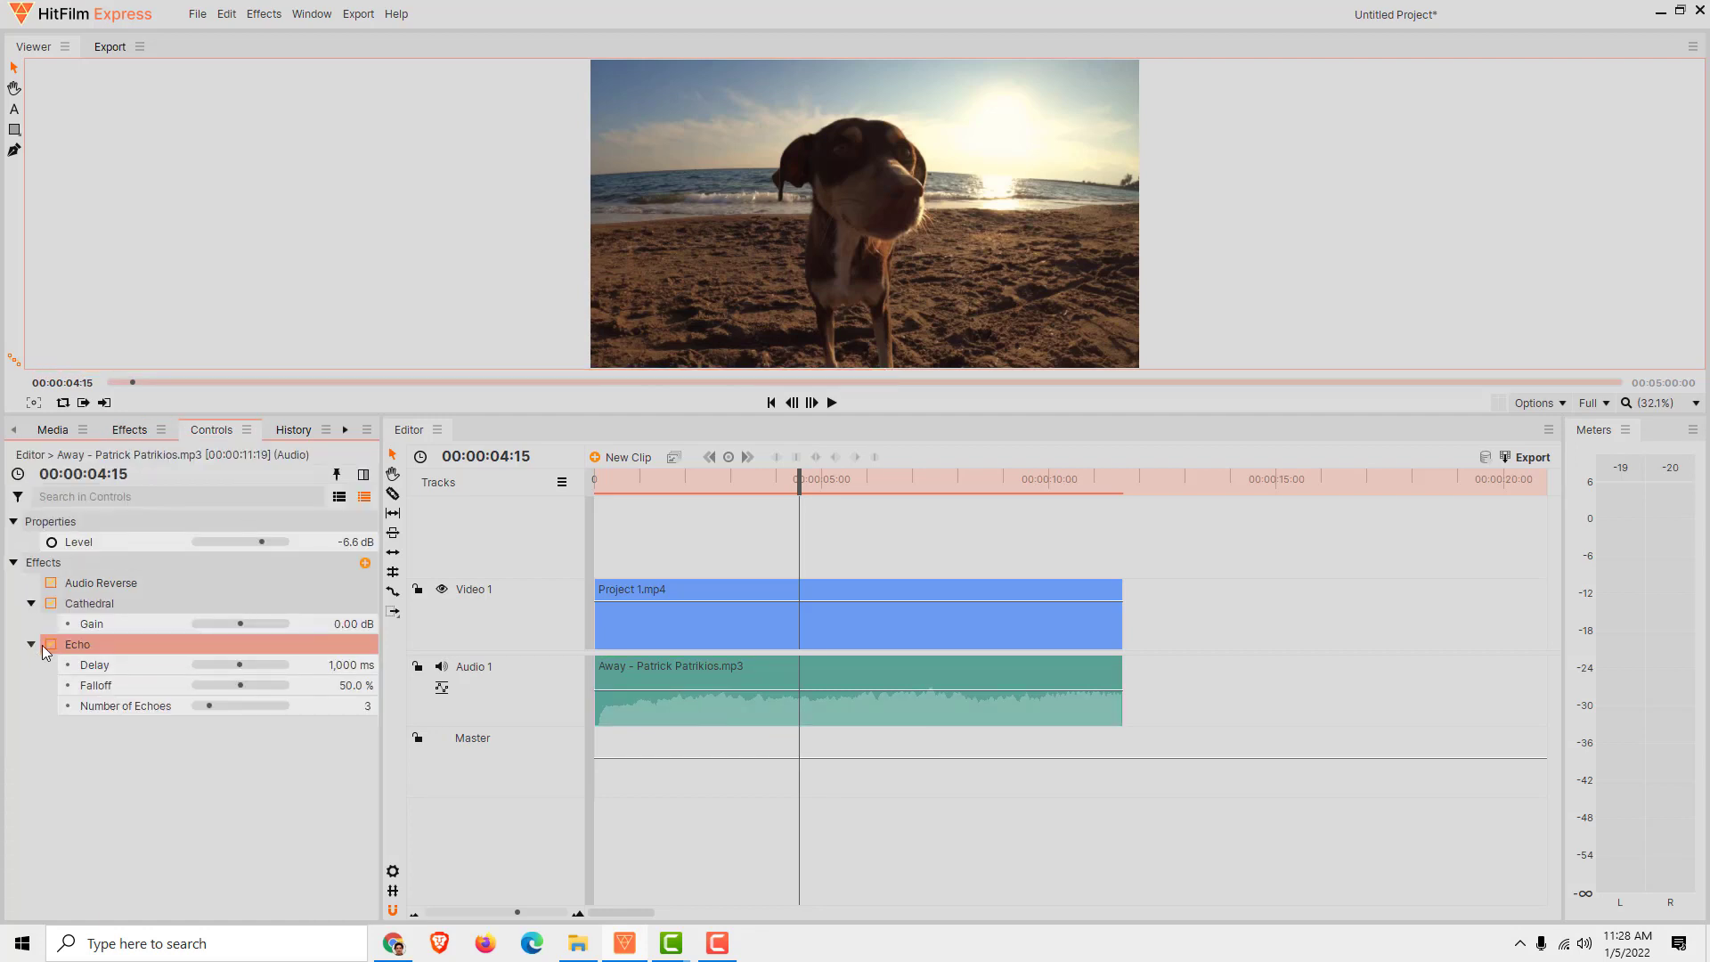
left_click(51, 605)
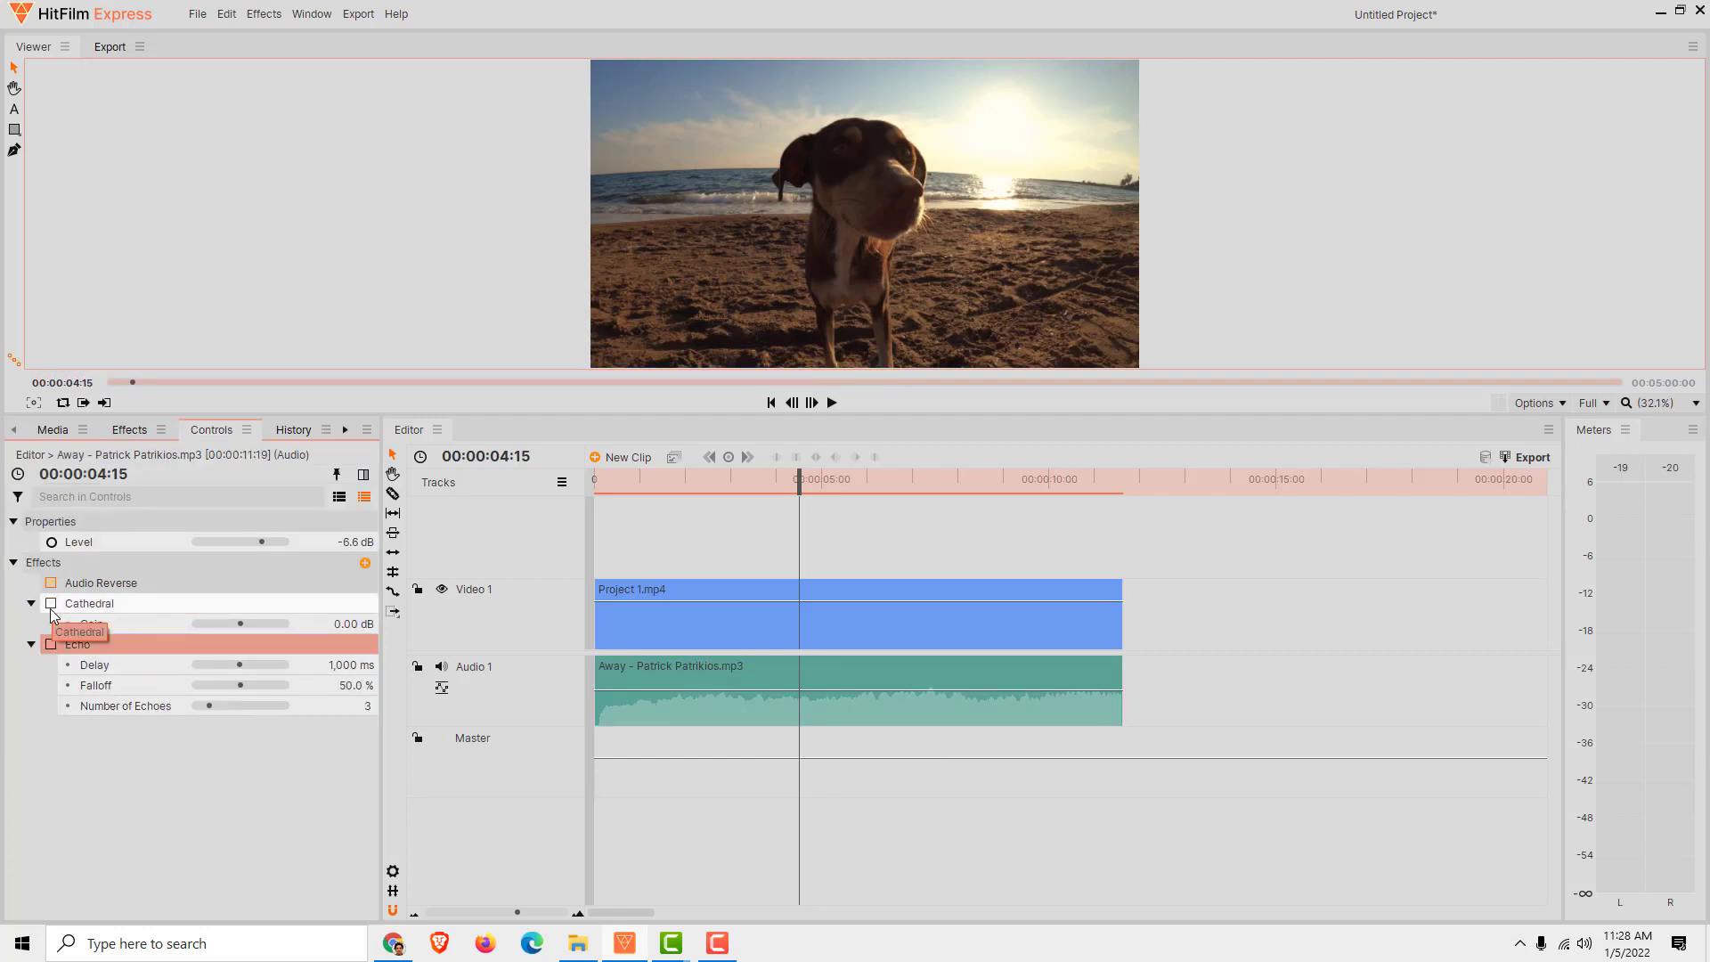
left_click(51, 603)
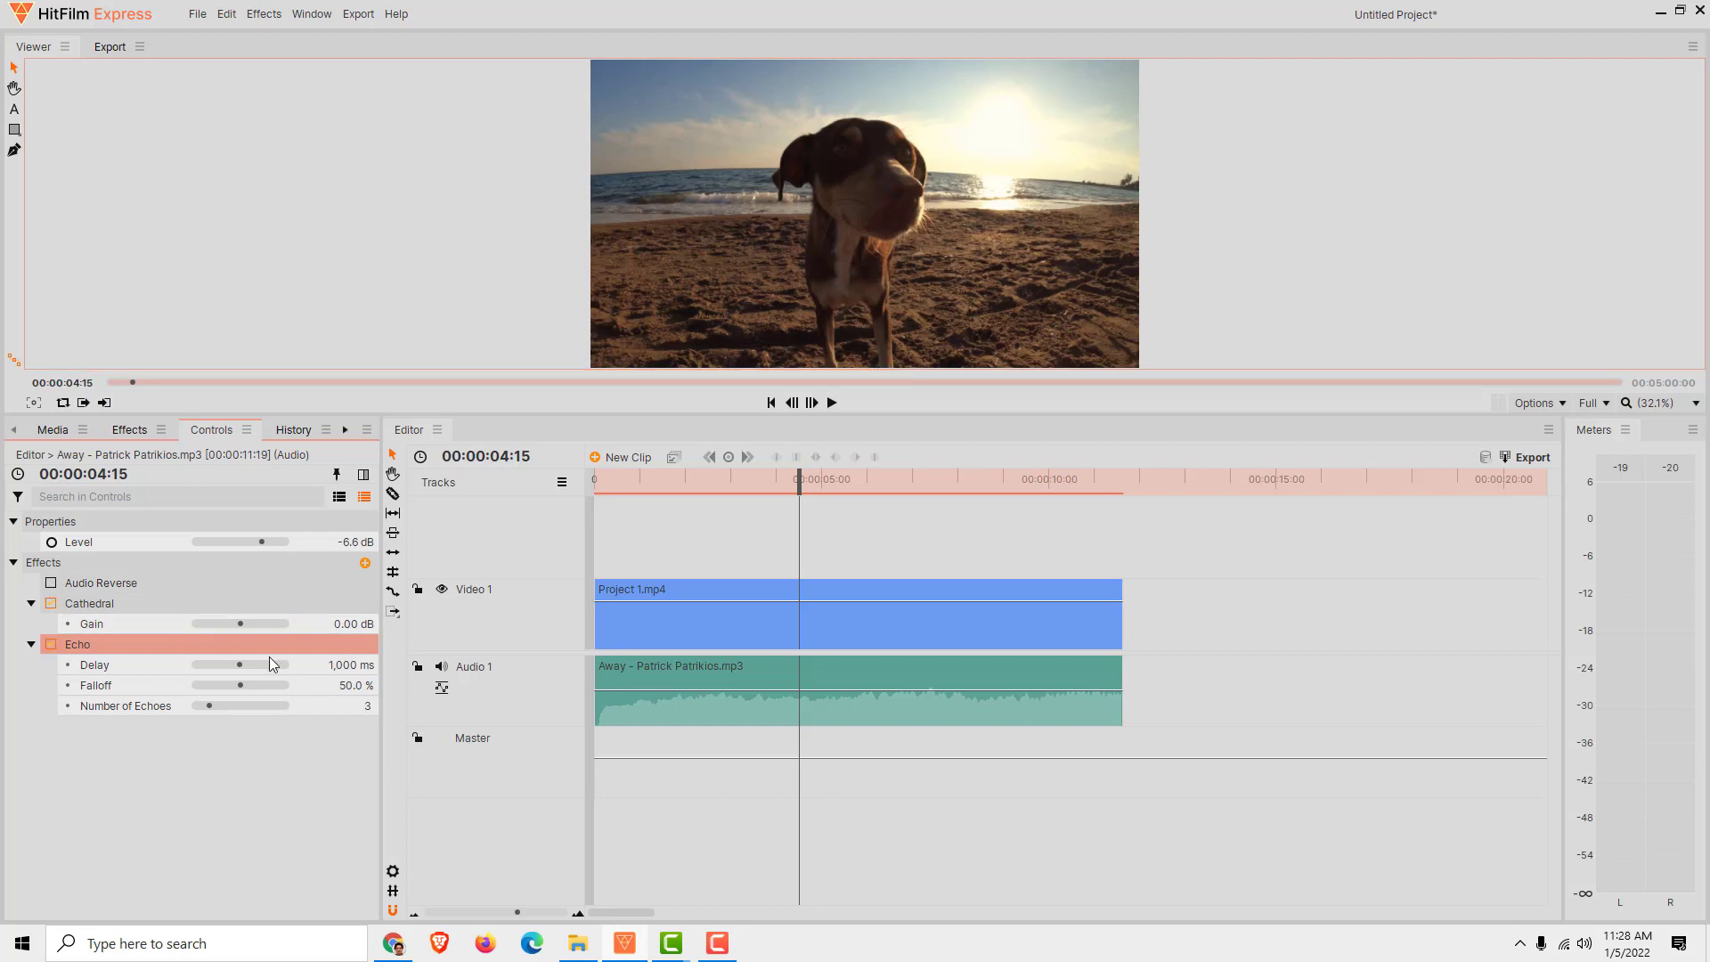